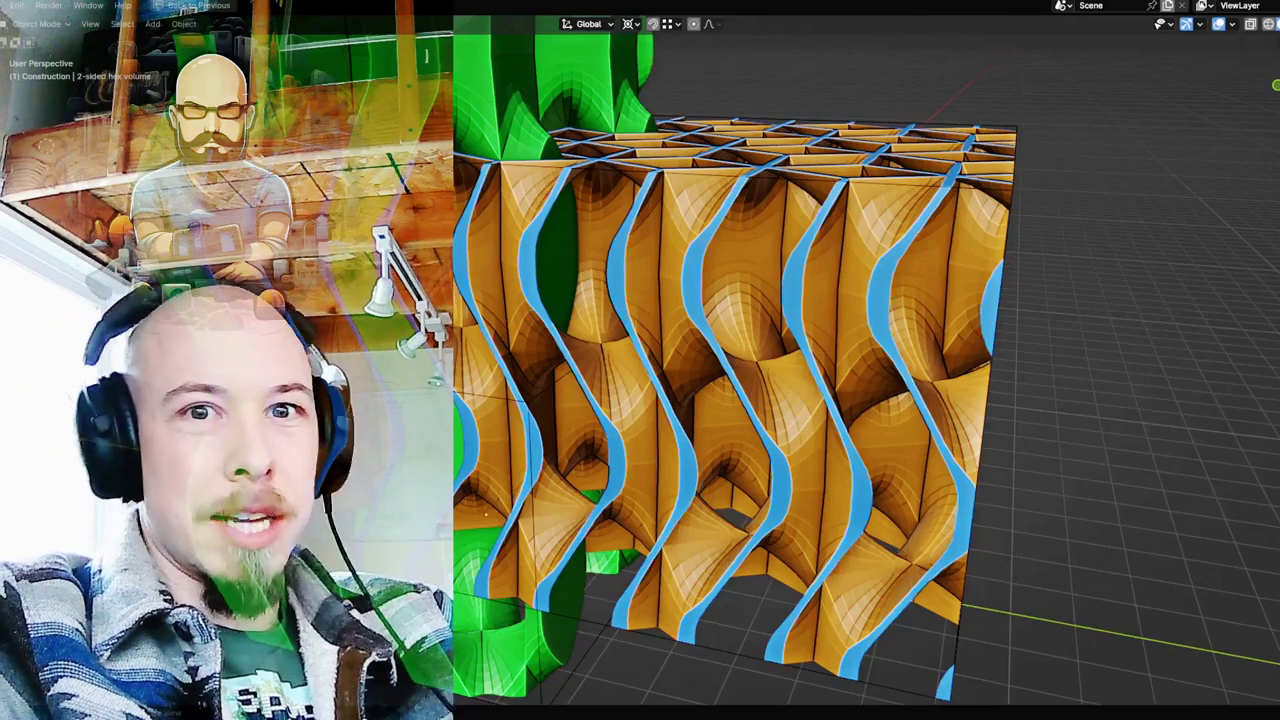
Examine the cut-open orange hex lattice with its blue cut faces from the side, above and below.
drag(643, 333, 623, 298)
scroll(658, 298, down, 1)
drag(820, 300, 657, 380)
click(827, 369)
mouse_move(873, 365)
mouse_down()
mouse_move(801, 169)
mouse_move(815, 278)
mouse_move(772, 300)
mouse_move(669, 417)
mouse_move(743, 450)
mouse_move(786, 434)
mouse_move(748, 426)
mouse_move(755, 348)
mouse_move(692, 303)
mouse_move(700, 290)
mouse_move(735, 344)
mouse_up()
scroll(801, 169, up, 3)
scroll(815, 278, down, 3)
scroll(729, 324, up, 2)
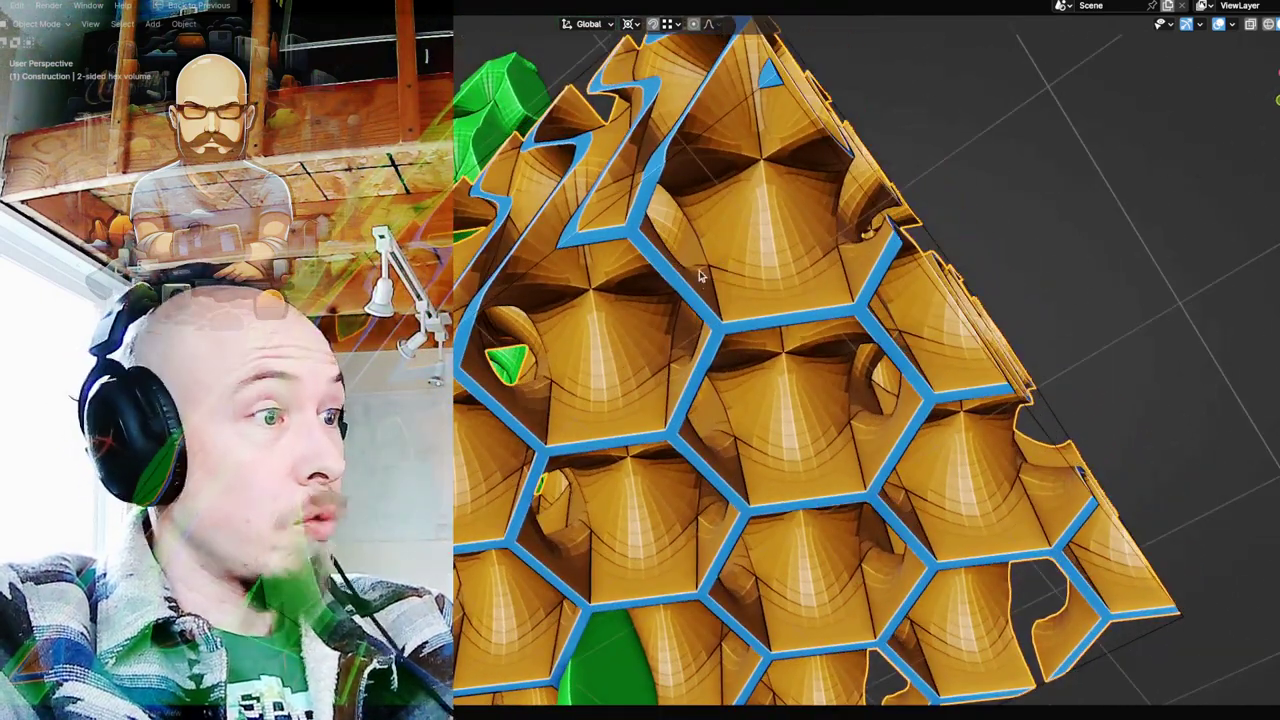
mouse_move(730, 250)
mouse_down()
mouse_move(802, 344)
mouse_move(729, 414)
mouse_up()
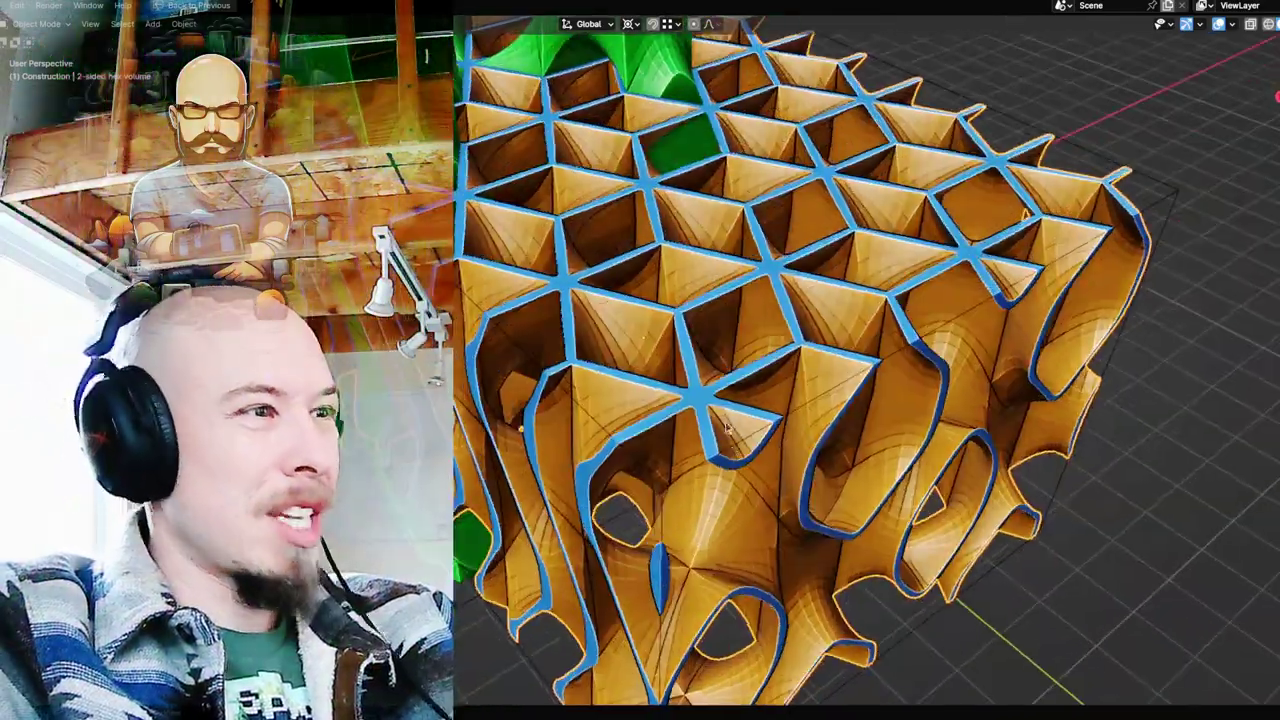
scroll(729, 414, down, 1)
drag(698, 374, 714, 326)
Show only the first collection and inspect the interlocking green, red and purple volumes by selecting them one after another.
key(1)
scroll(714, 491, down, 4)
click(646, 303)
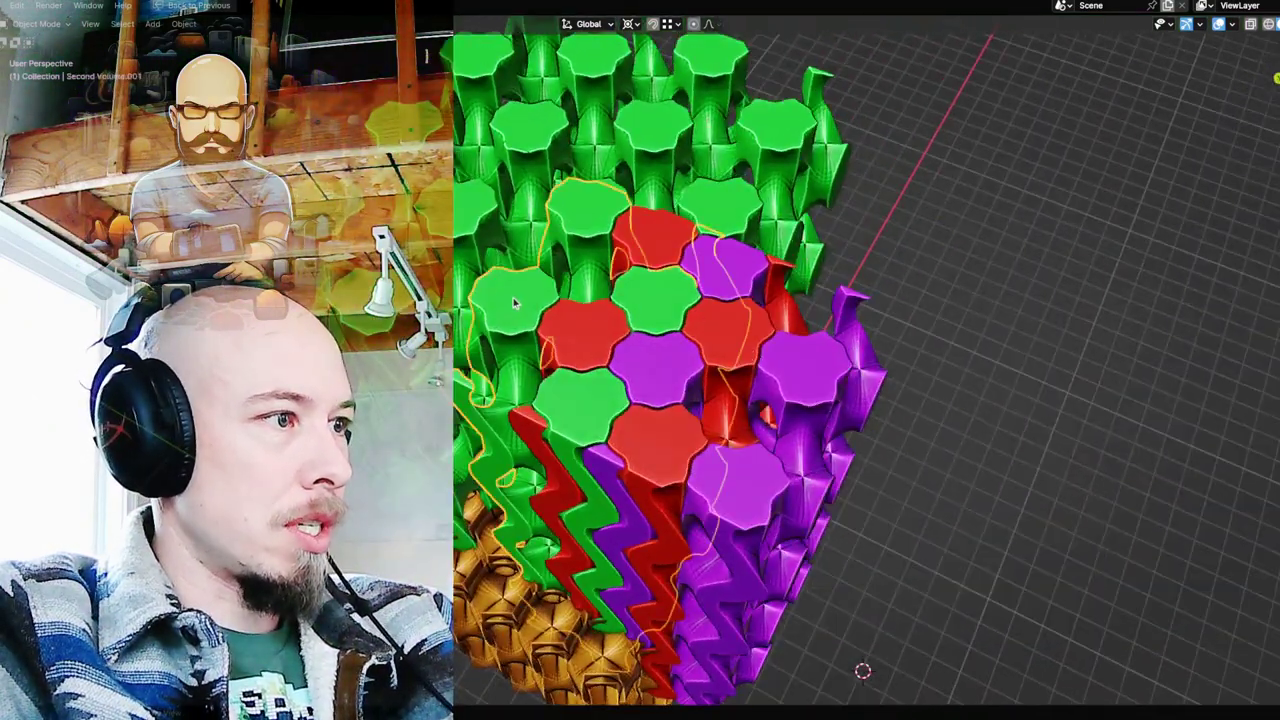
click(454, 228)
mouse_move(672, 372)
mouse_down()
mouse_move(677, 386)
mouse_move(685, 378)
mouse_up()
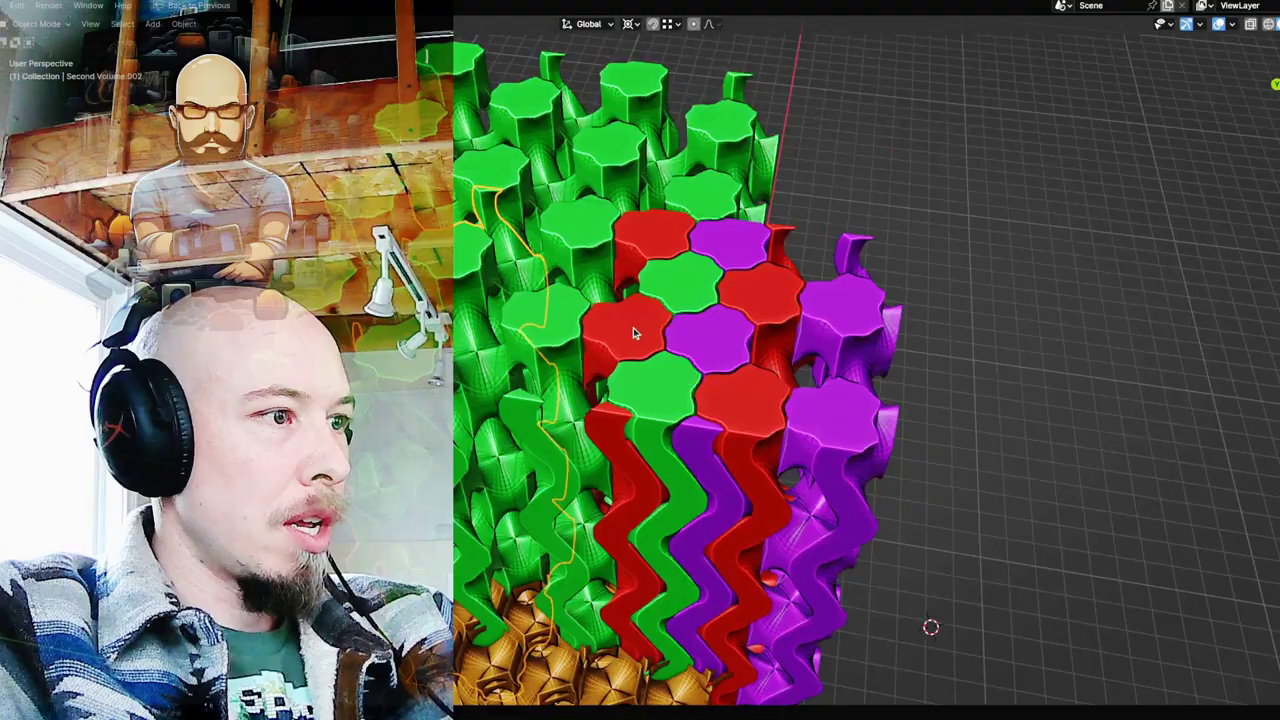
click(633, 327)
click(706, 340)
mouse_move(859, 436)
mouse_down()
mouse_move(762, 413)
mouse_move(769, 340)
mouse_move(686, 343)
mouse_move(634, 369)
mouse_move(691, 447)
mouse_move(640, 462)
mouse_up()
scroll(646, 392, up, 4)
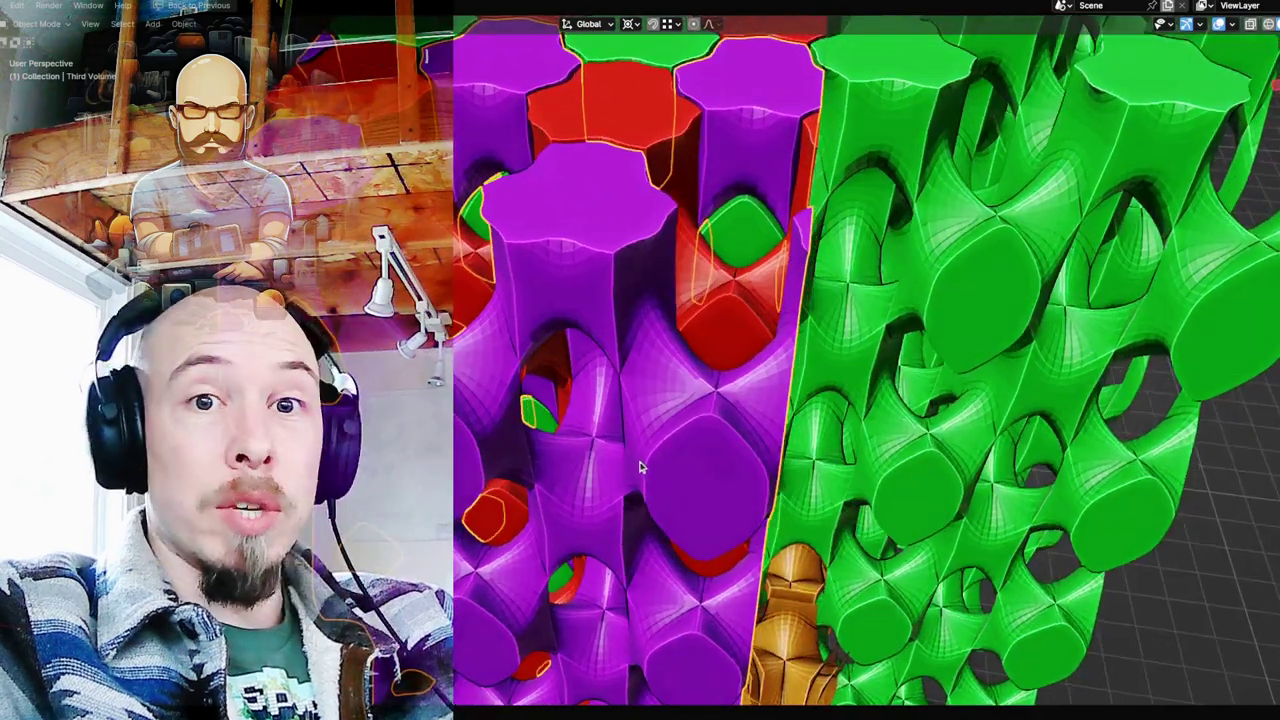
Show the Construction collection and move the cutting cube around the orange lattice along the Z axis.
mouse_move(590, 408)
mouse_down()
mouse_move(591, 488)
mouse_move(743, 351)
mouse_move(756, 391)
mouse_up()
scroll(591, 488, down, 4)
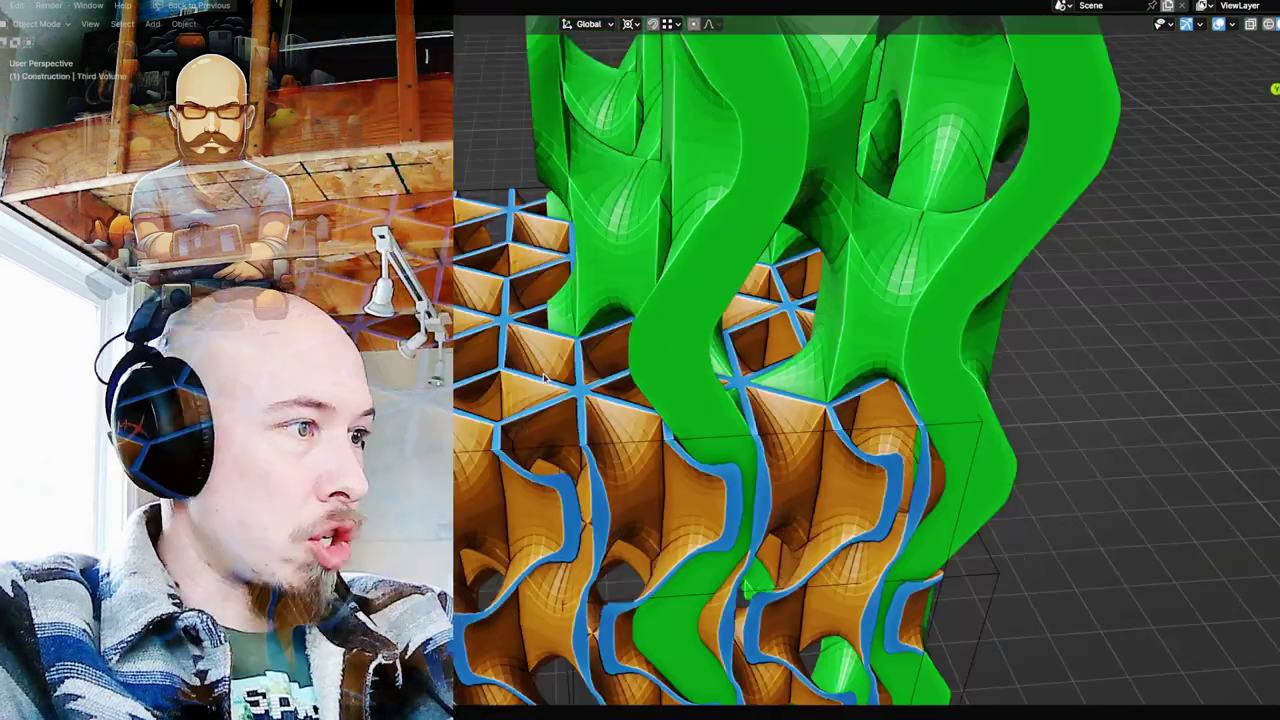
drag(546, 430, 776, 403)
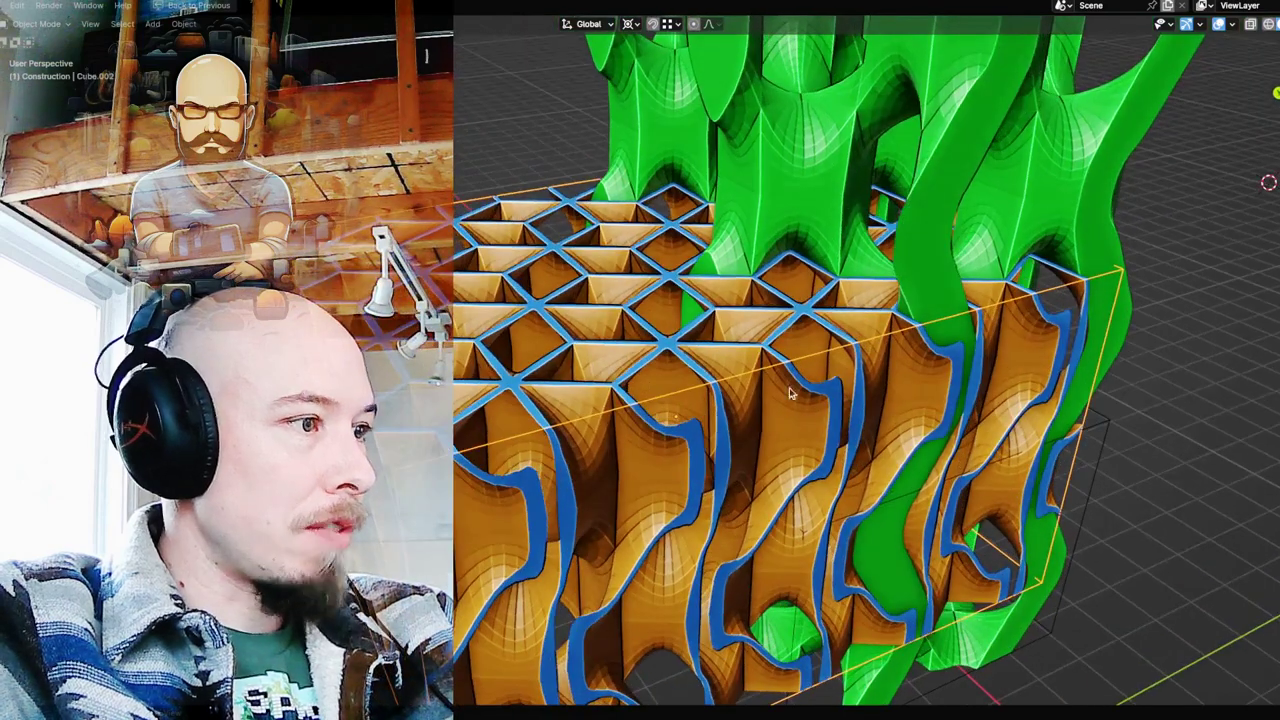
key(g)
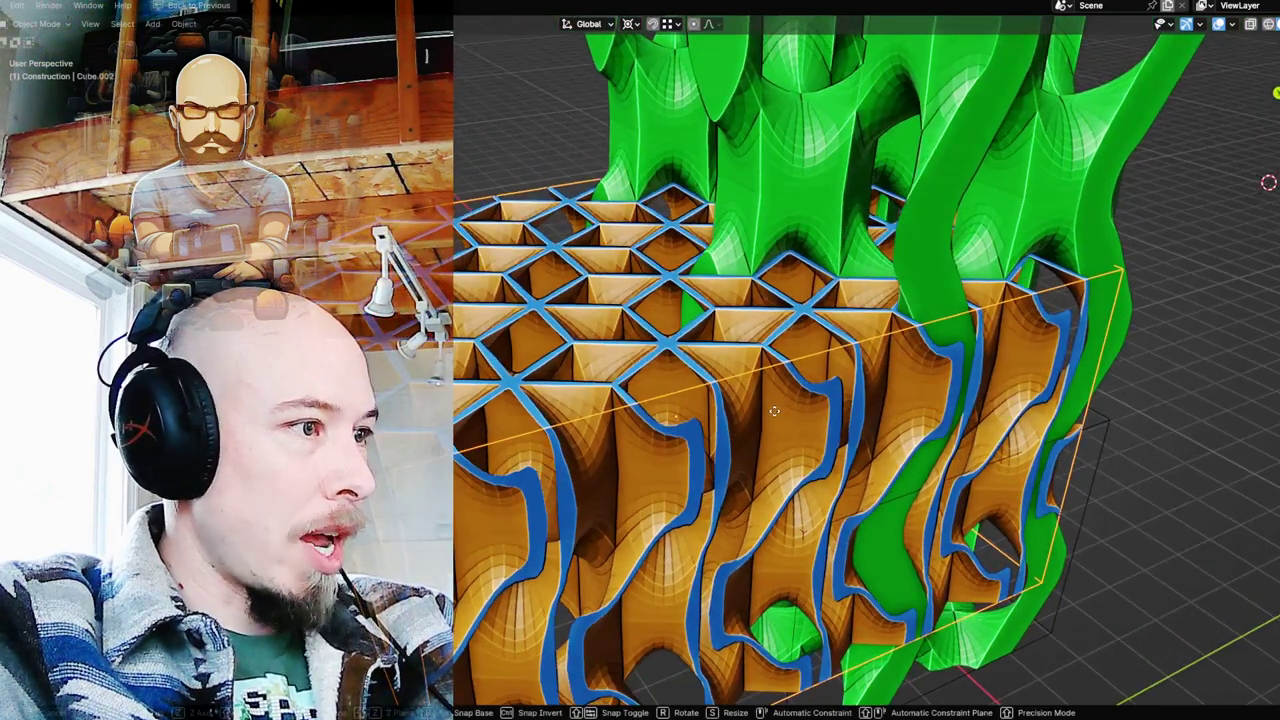
key(z)
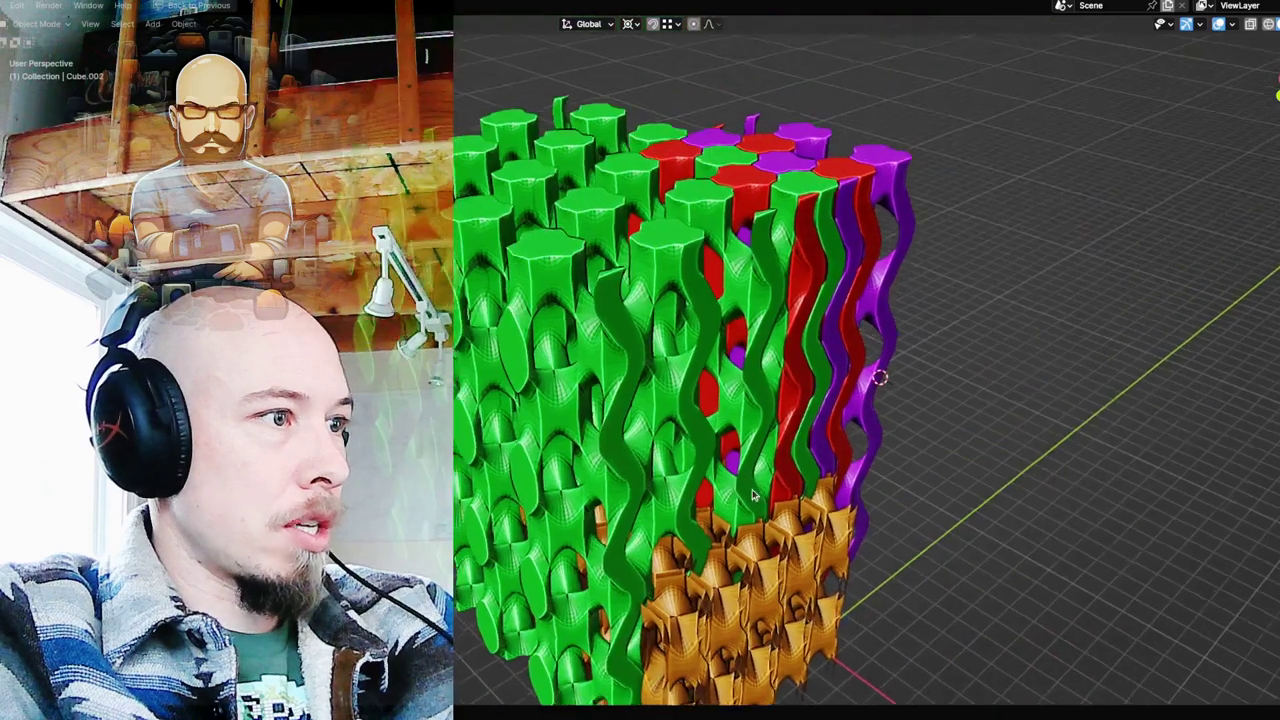
Examine how the red, green and purple volumes nest together above the orange lattice in the first collection.
drag(753, 495, 650, 237)
click(707, 213)
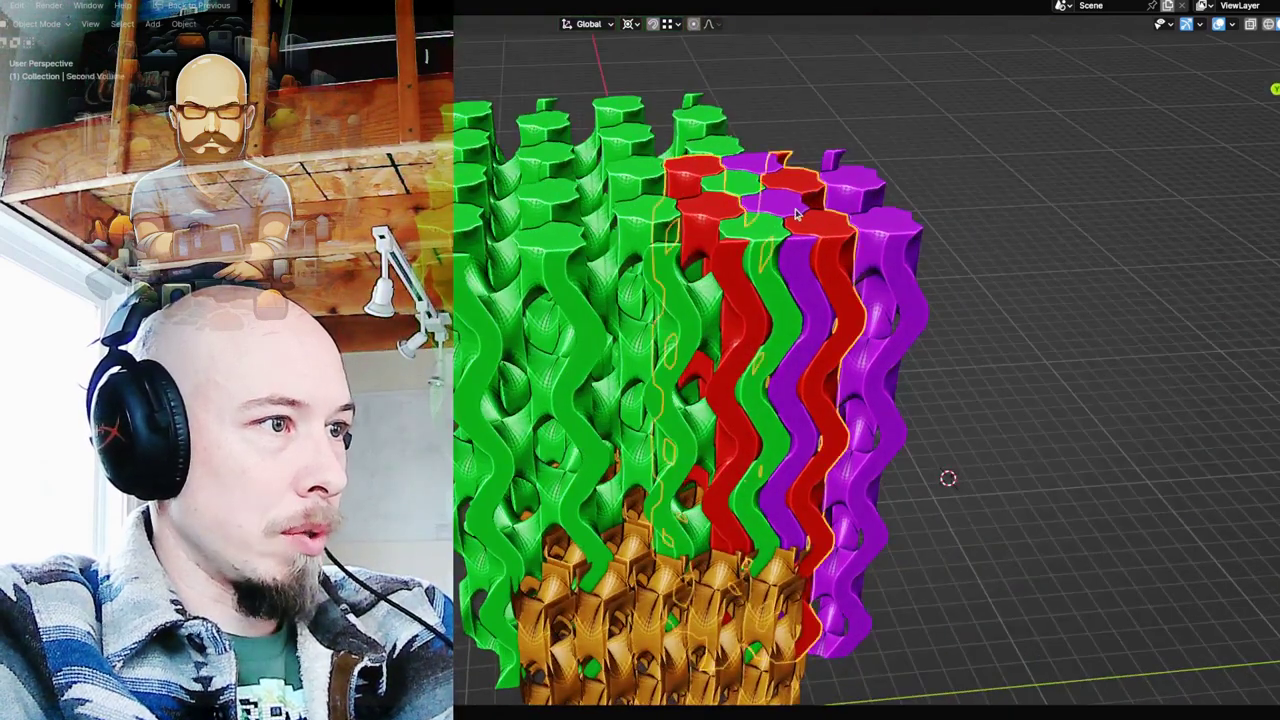
click(782, 207)
click(1003, 193)
scroll(943, 246, up, 5)
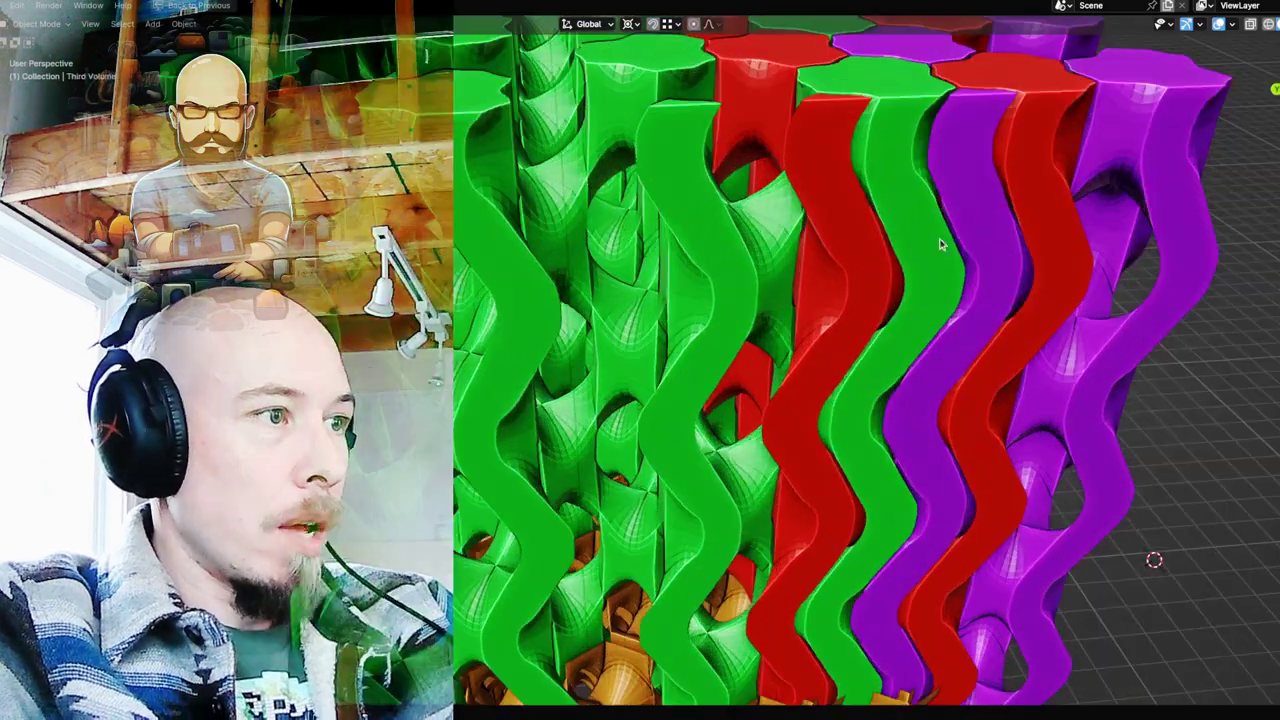
drag(893, 200, 757, 359)
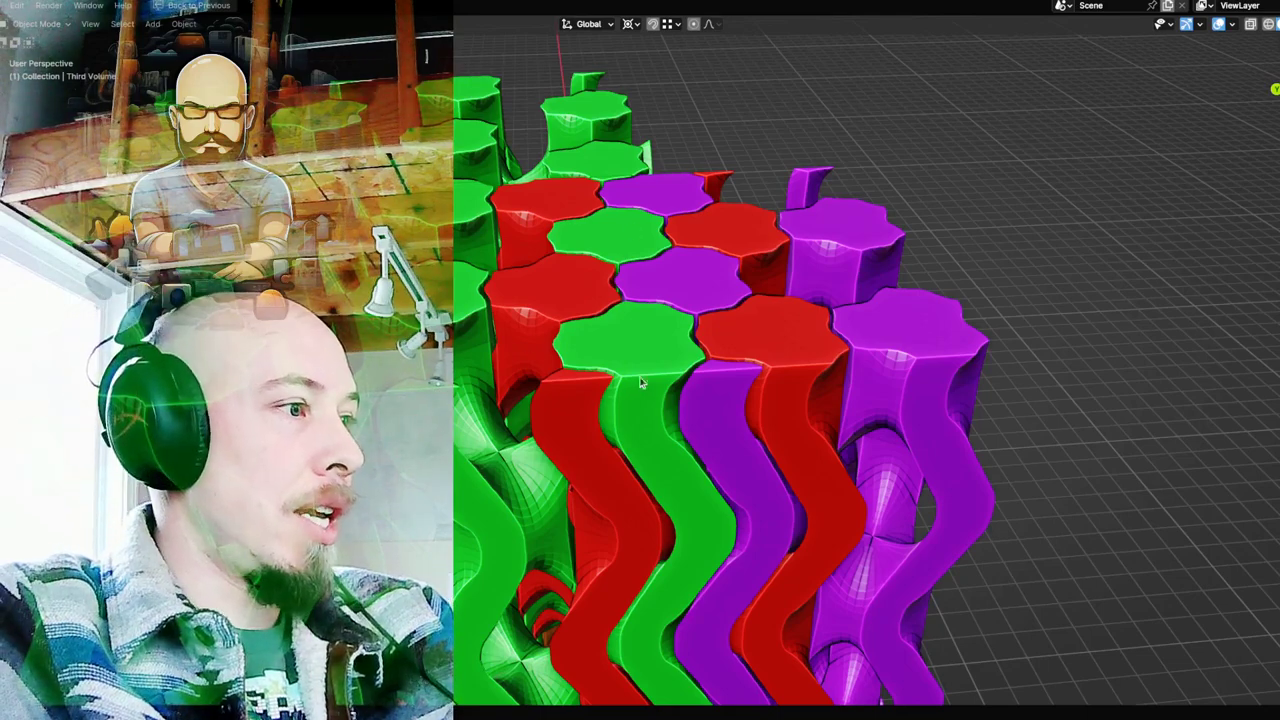
drag(637, 428, 702, 130)
drag(693, 490, 716, 129)
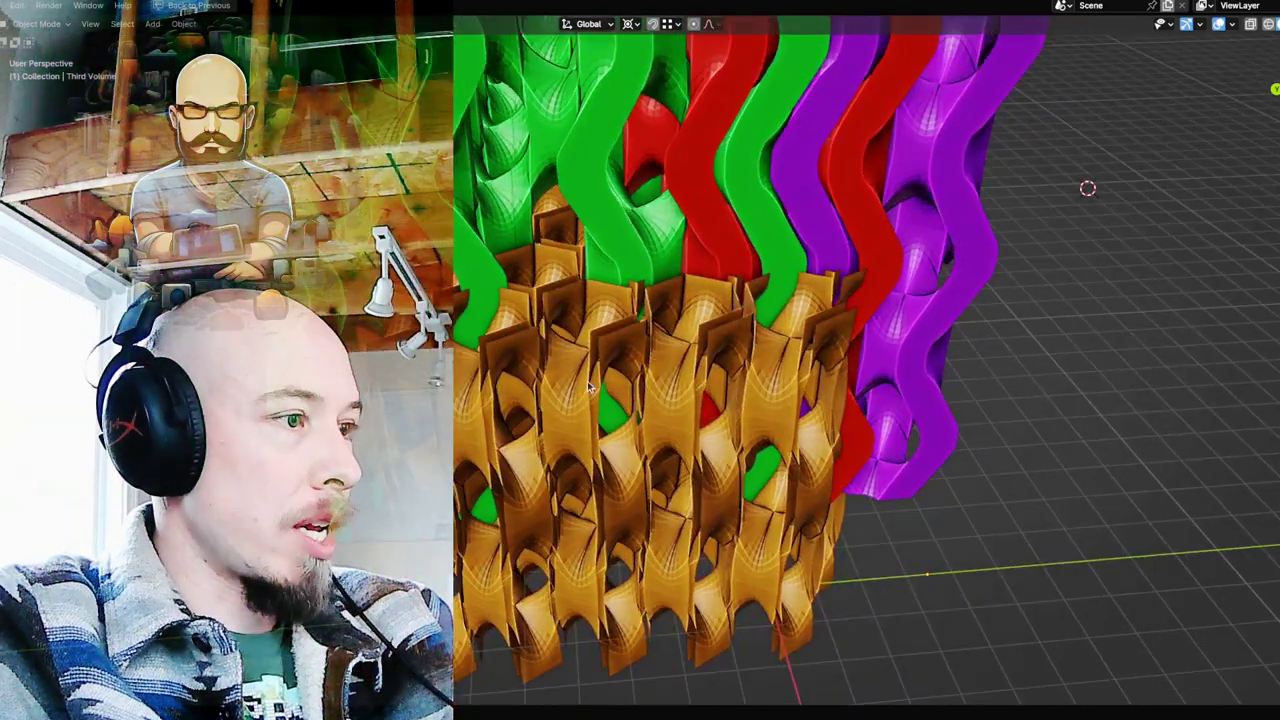
Isolate the orange two-sided hex volume in local view.
click(590, 388)
key(KP_Divide)
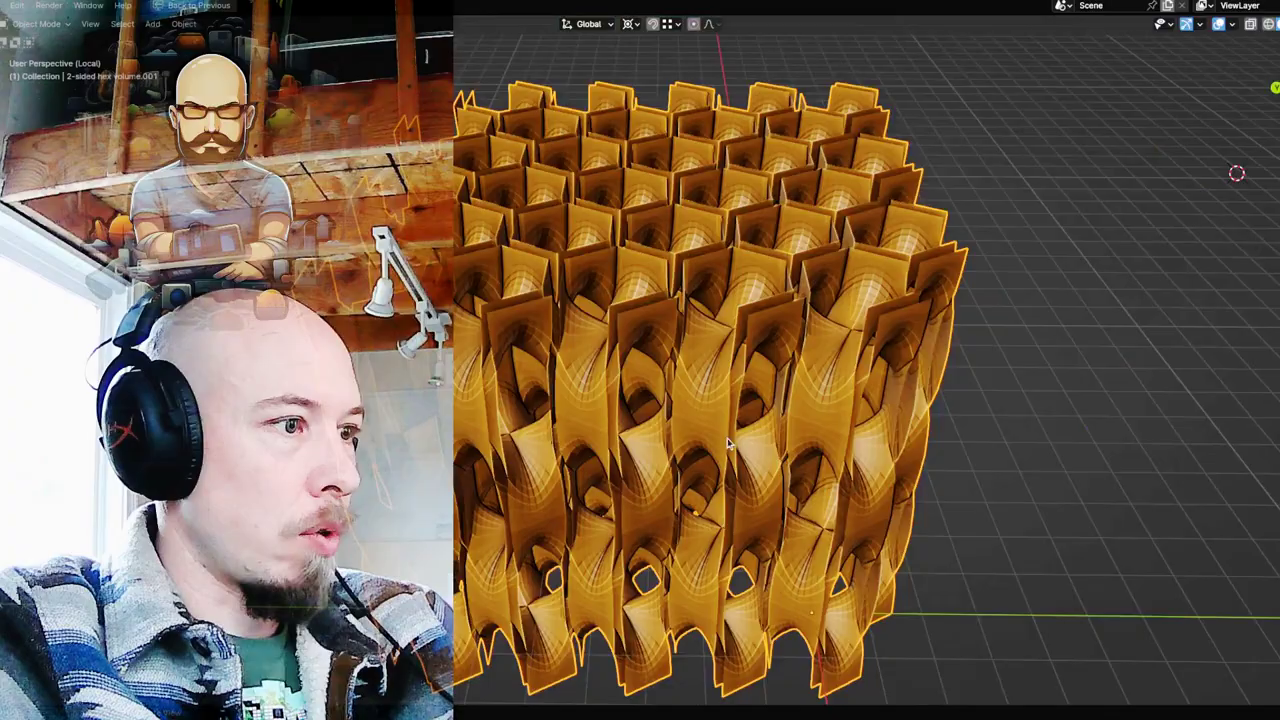
scroll(740, 473, up, 5)
drag(740, 474, 735, 347)
scroll(842, 400, down, 5)
Examine the base mesh piece of the hex volume in Edit Mode, using wireframe display to see it inside the lattice.
key(Tab)
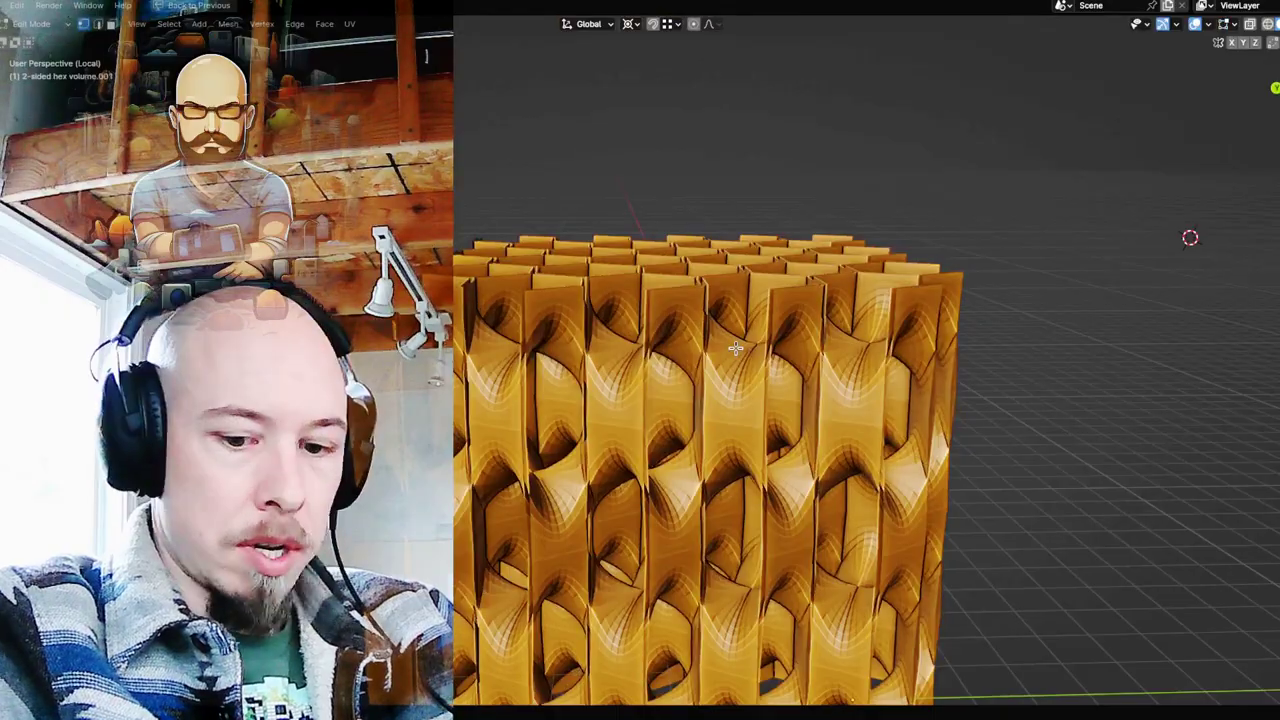
scroll(735, 347, up, 6)
key(shift+z)
scroll(771, 358, down, 5)
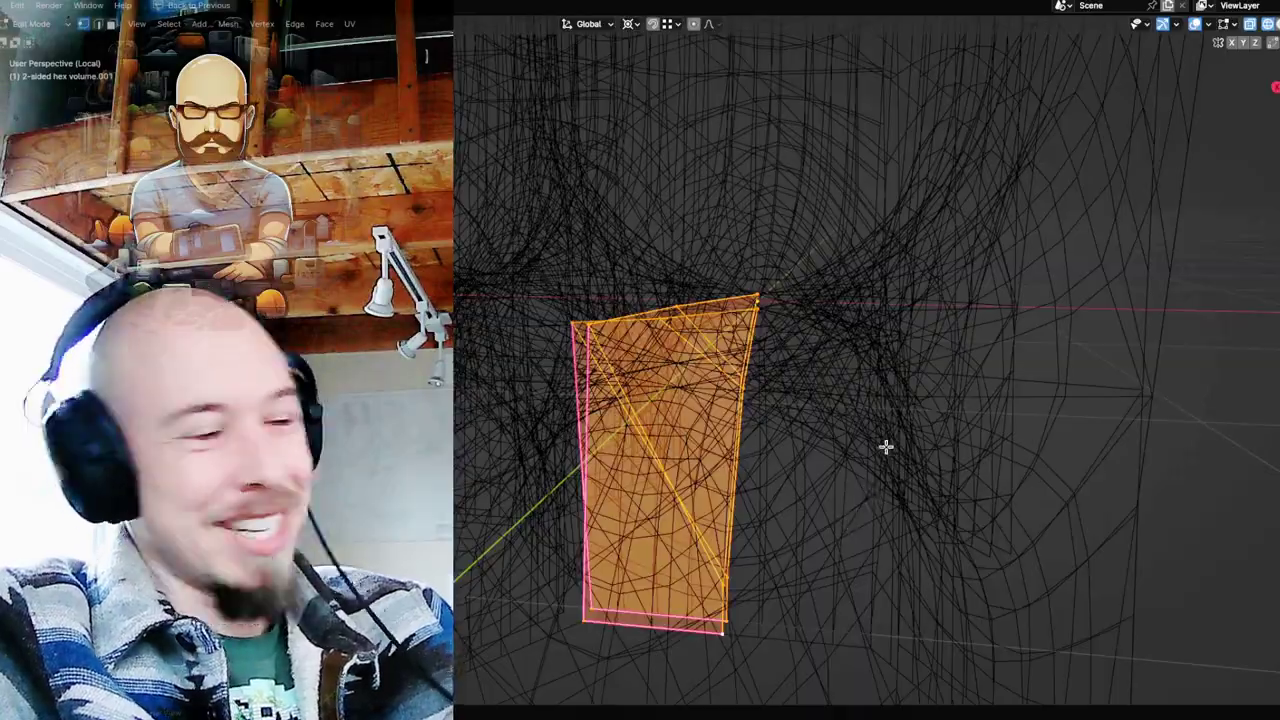
mouse_move(886, 446)
mouse_down()
mouse_move(694, 409)
mouse_move(720, 354)
mouse_move(863, 355)
mouse_move(738, 350)
mouse_move(757, 306)
mouse_move(712, 365)
mouse_move(760, 355)
mouse_move(786, 314)
mouse_move(814, 303)
mouse_move(816, 330)
mouse_move(803, 346)
mouse_move(800, 334)
mouse_move(780, 340)
mouse_move(772, 383)
mouse_move(720, 340)
mouse_up()
key(shift+z)
key(shift+z)
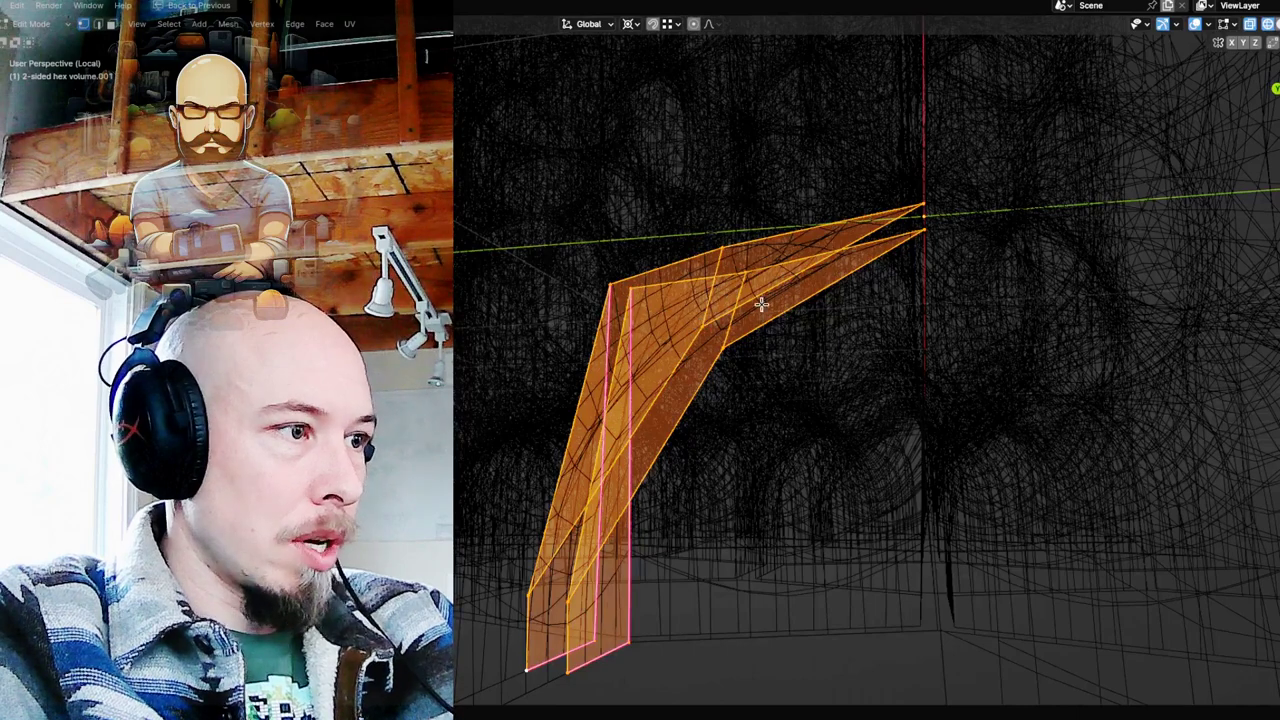
scroll(715, 358, down, 1)
drag(766, 316, 803, 309)
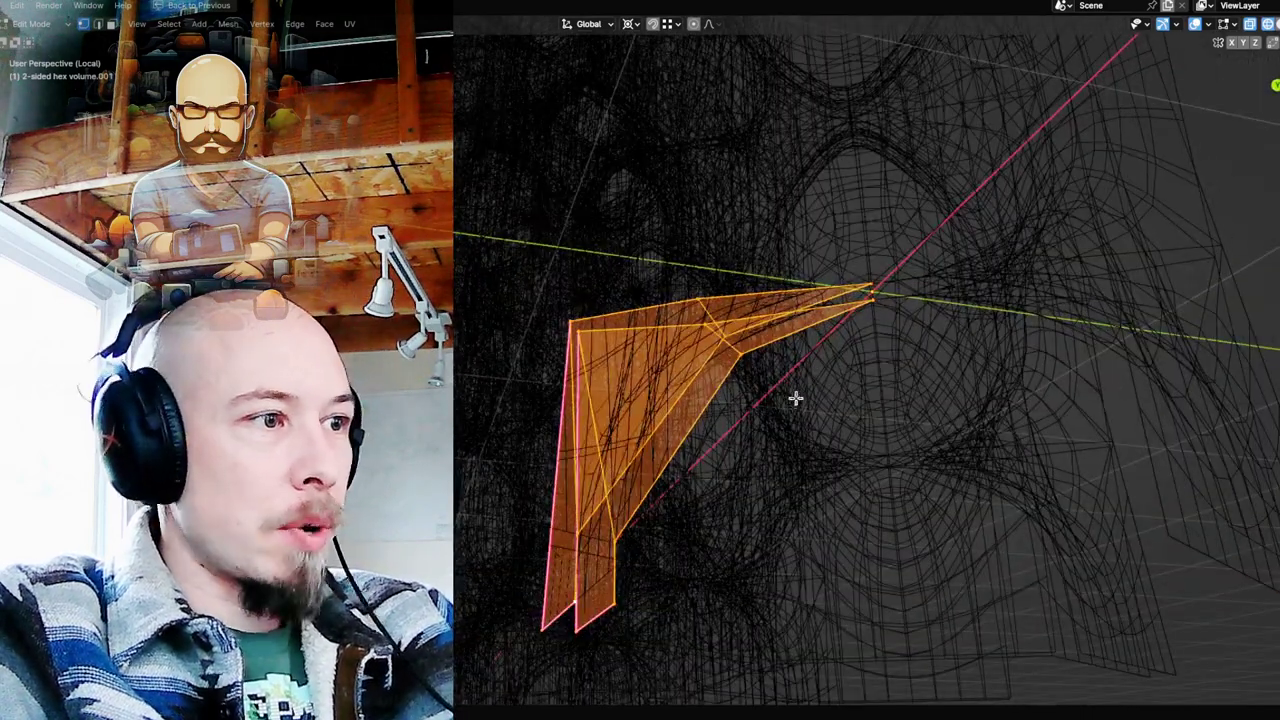
key(shift+z)
mouse_move(794, 397)
mouse_down()
mouse_move(806, 371)
mouse_move(788, 421)
mouse_up()
key(Tab)
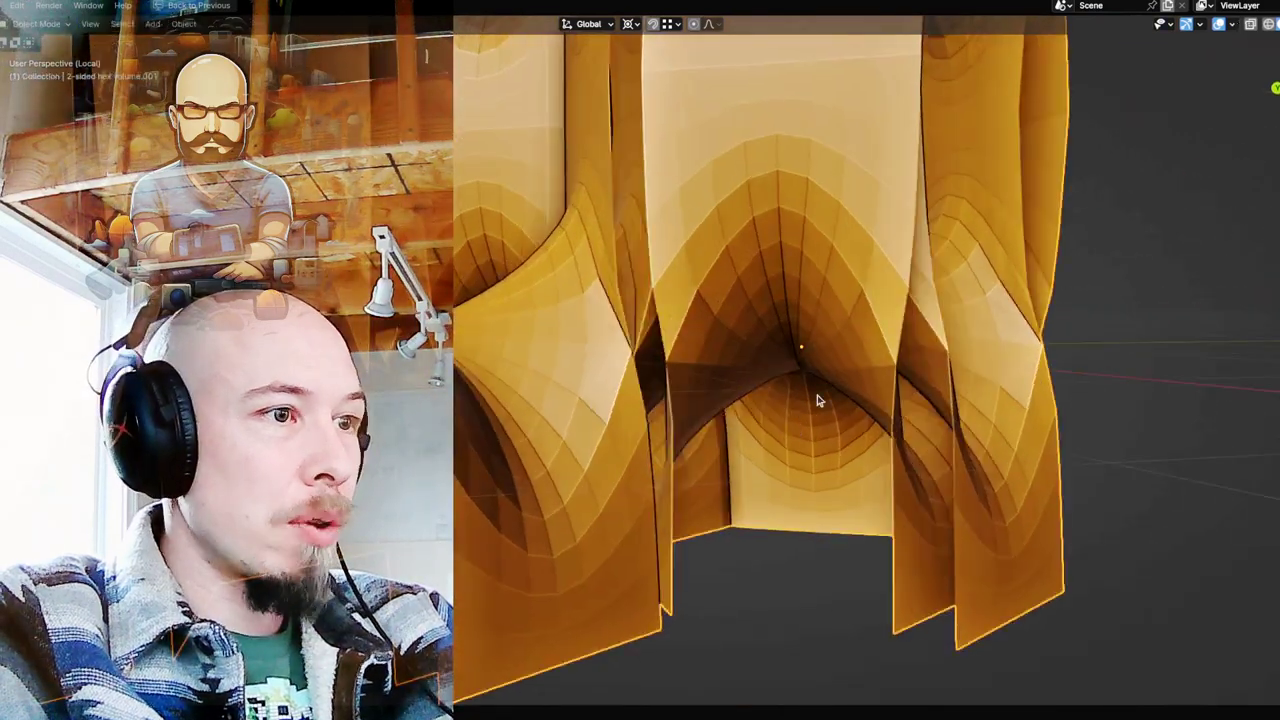
Bring back the full workspace layout and set the hex volume's second material slot to the blue Material.
key(ctrl+space)
click(1087, 549)
click(1112, 384)
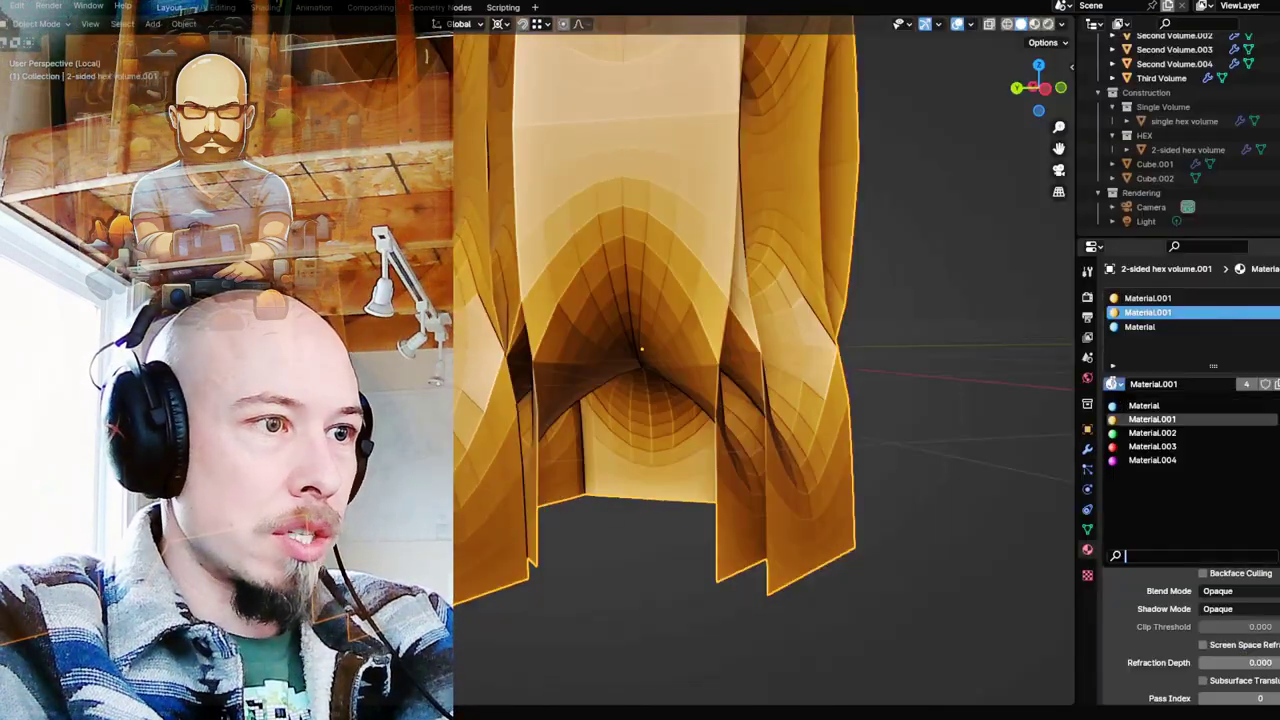
click(1140, 404)
mouse_move(760, 380)
mouse_down()
mouse_move(625, 336)
mouse_move(657, 384)
mouse_up()
Check the blue and orange sides of the base piece in Edit Mode, in both wireframe and solid display.
key(Tab)
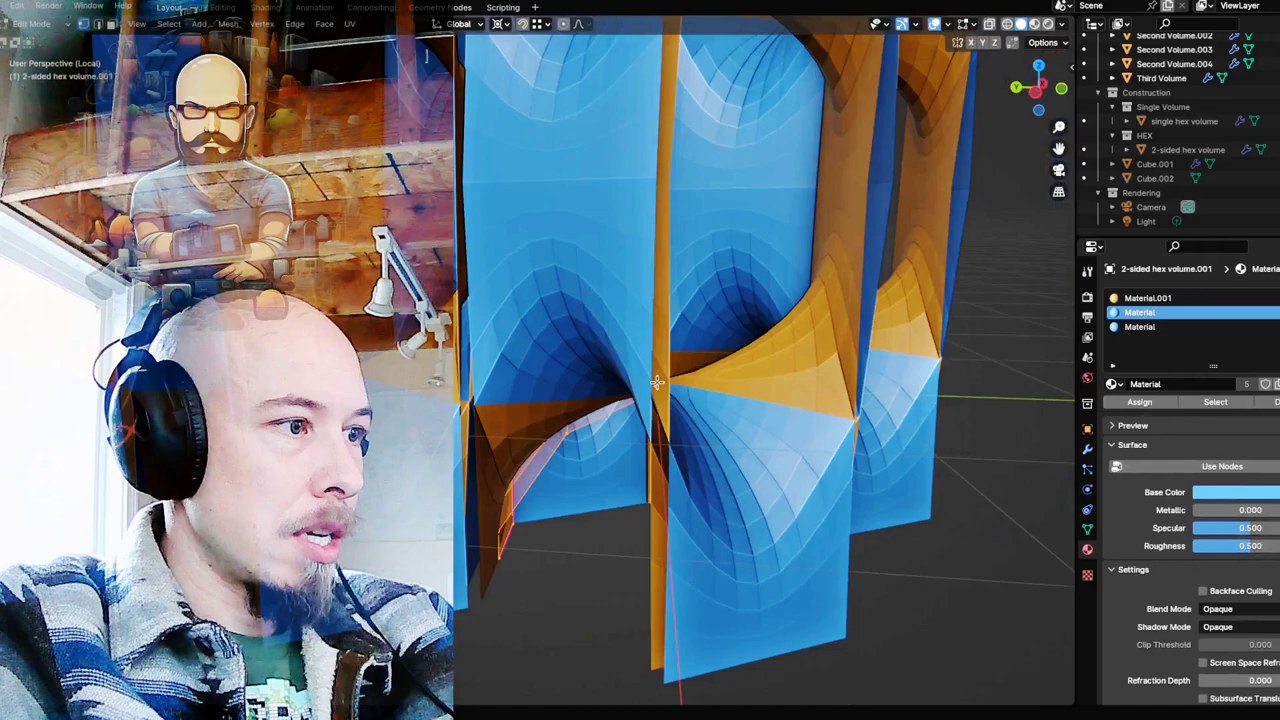
key(shift+z)
mouse_move(643, 437)
mouse_down()
mouse_move(591, 467)
mouse_move(571, 403)
mouse_move(474, 389)
mouse_move(506, 348)
mouse_up()
key(shift+z)
drag(566, 296, 589, 416)
scroll(567, 340, down, 3)
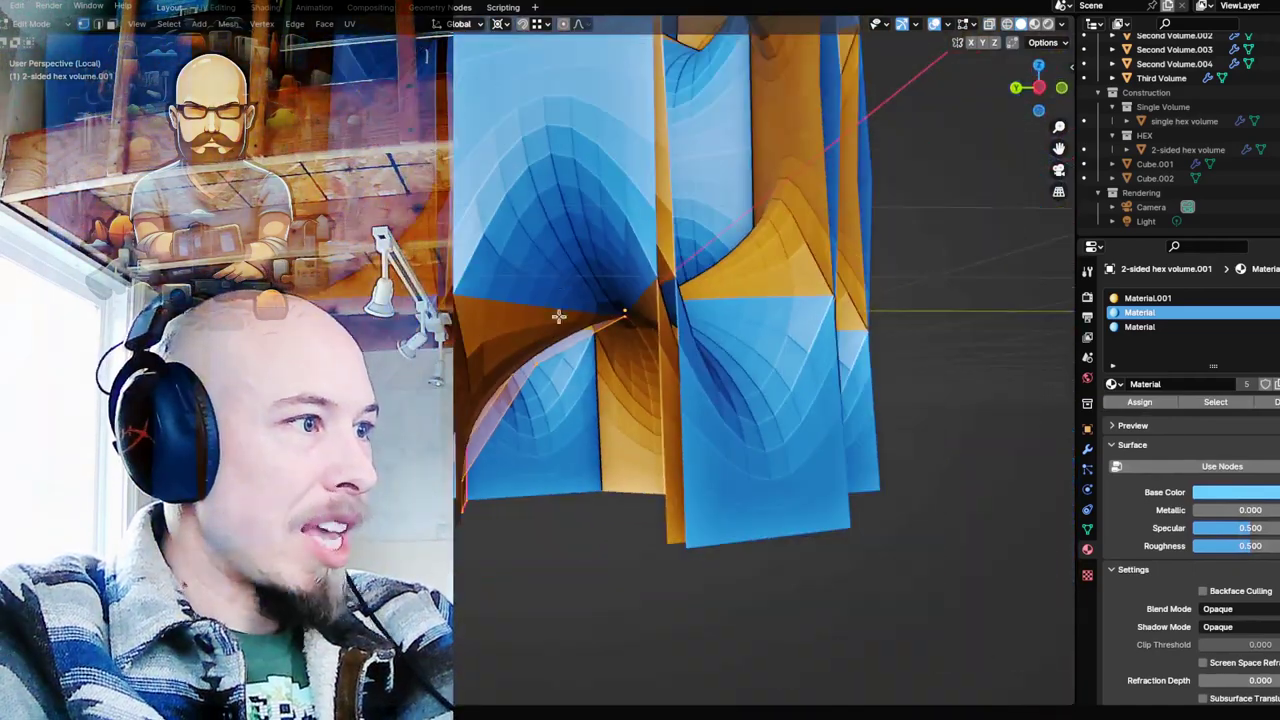
key(Tab)
drag(560, 317, 635, 410)
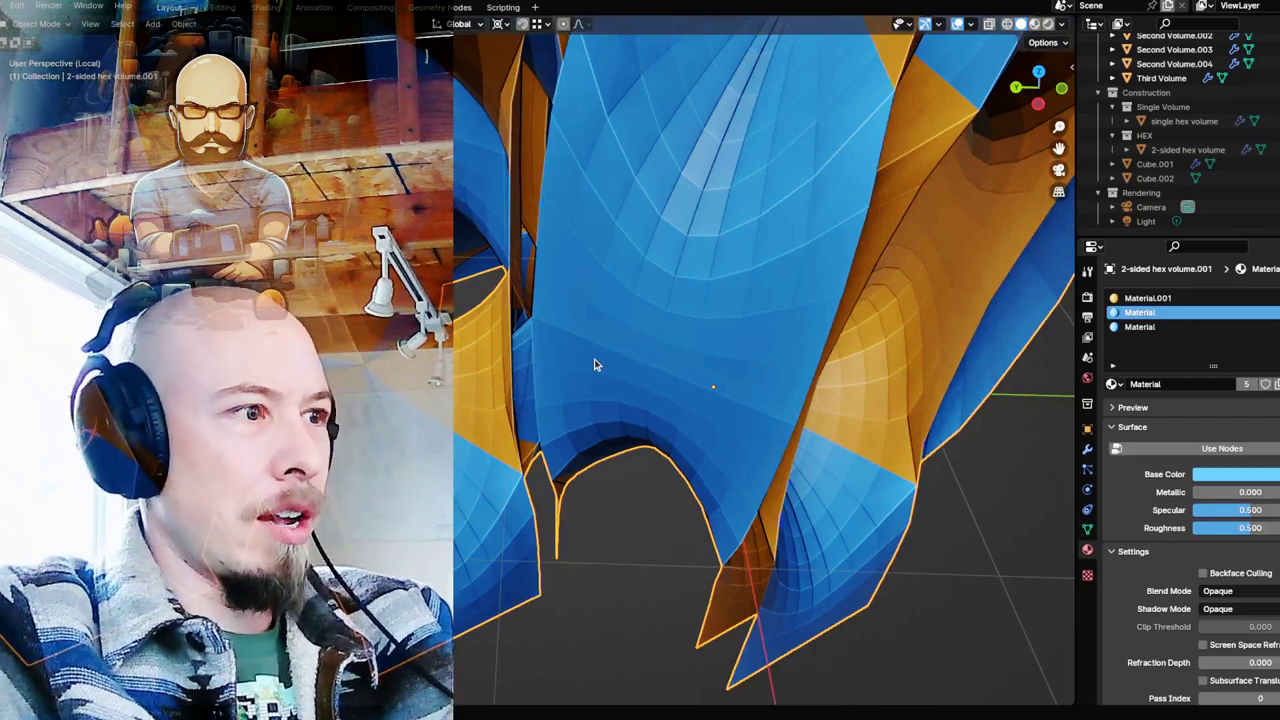
Inspect the base piece's arch and its neighbouring cells from below, alternating between solid and wireframe display.
mouse_move(595, 364)
mouse_down()
mouse_move(600, 346)
mouse_move(623, 437)
mouse_move(743, 350)
mouse_move(651, 250)
mouse_move(784, 432)
mouse_move(676, 475)
mouse_move(634, 437)
mouse_move(658, 504)
mouse_move(717, 351)
mouse_move(637, 269)
mouse_move(566, 229)
mouse_move(604, 389)
mouse_move(580, 414)
mouse_move(646, 406)
mouse_up()
key(Tab)
key(shift+z)
scroll(637, 443, up, 3)
key(shift+z)
key(shift+z)
drag(546, 409, 667, 497)
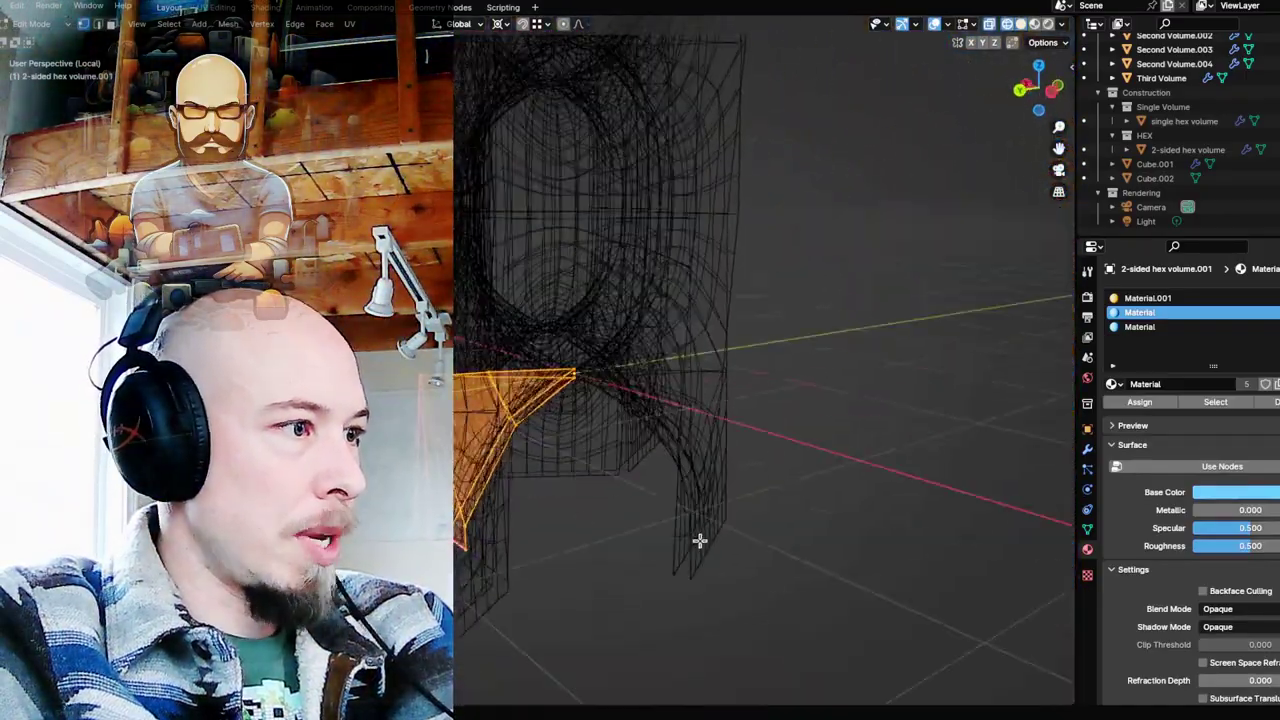
drag(700, 540, 514, 483)
key(shift+z)
key(shift+z)
Select the vertices along the base piece's arch in wireframe display and move them along the global Y axis.
mouse_move(563, 439)
mouse_down()
mouse_move(640, 463)
mouse_move(606, 453)
mouse_move(611, 417)
mouse_up()
scroll(557, 517, up, 4)
key(shift+z)
mouse_move(629, 517)
mouse_down()
mouse_move(667, 428)
mouse_move(674, 366)
mouse_move(508, 306)
mouse_move(485, 315)
mouse_up()
key(shift+z)
mouse_move(502, 476)
mouse_down()
mouse_move(484, 519)
mouse_move(590, 489)
mouse_up()
key(shift+z)
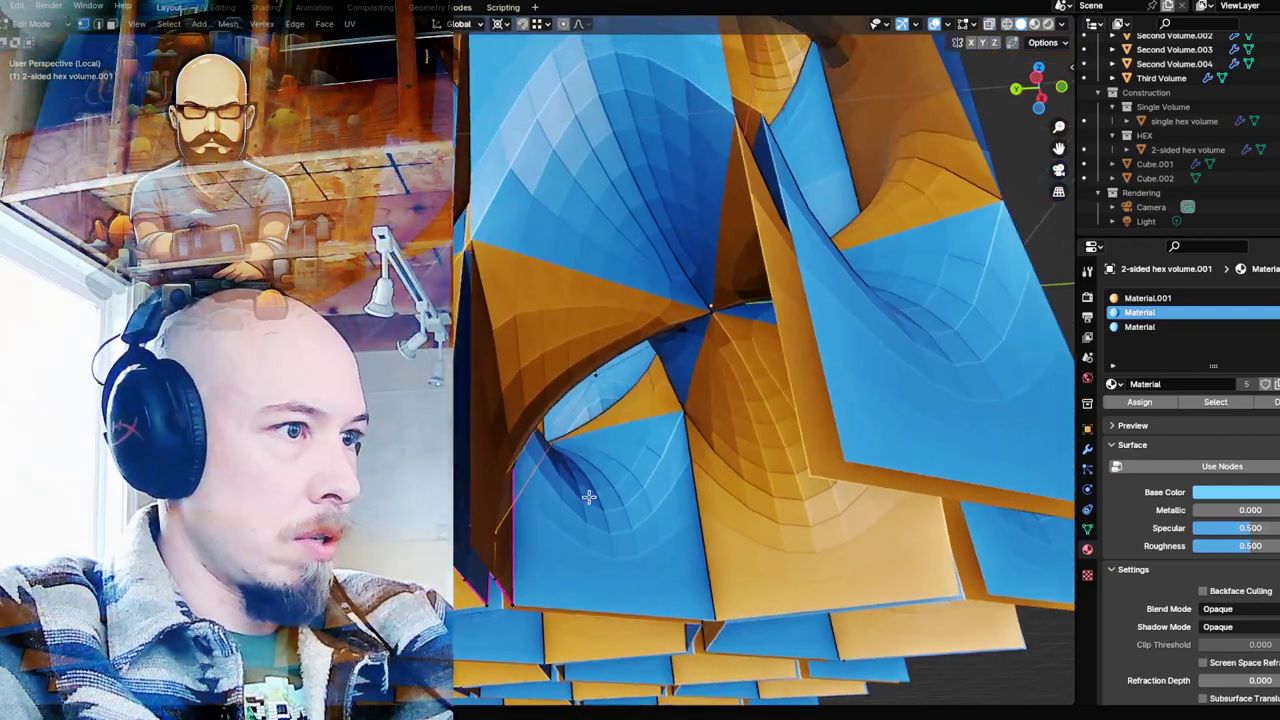
key(g)
key(y)
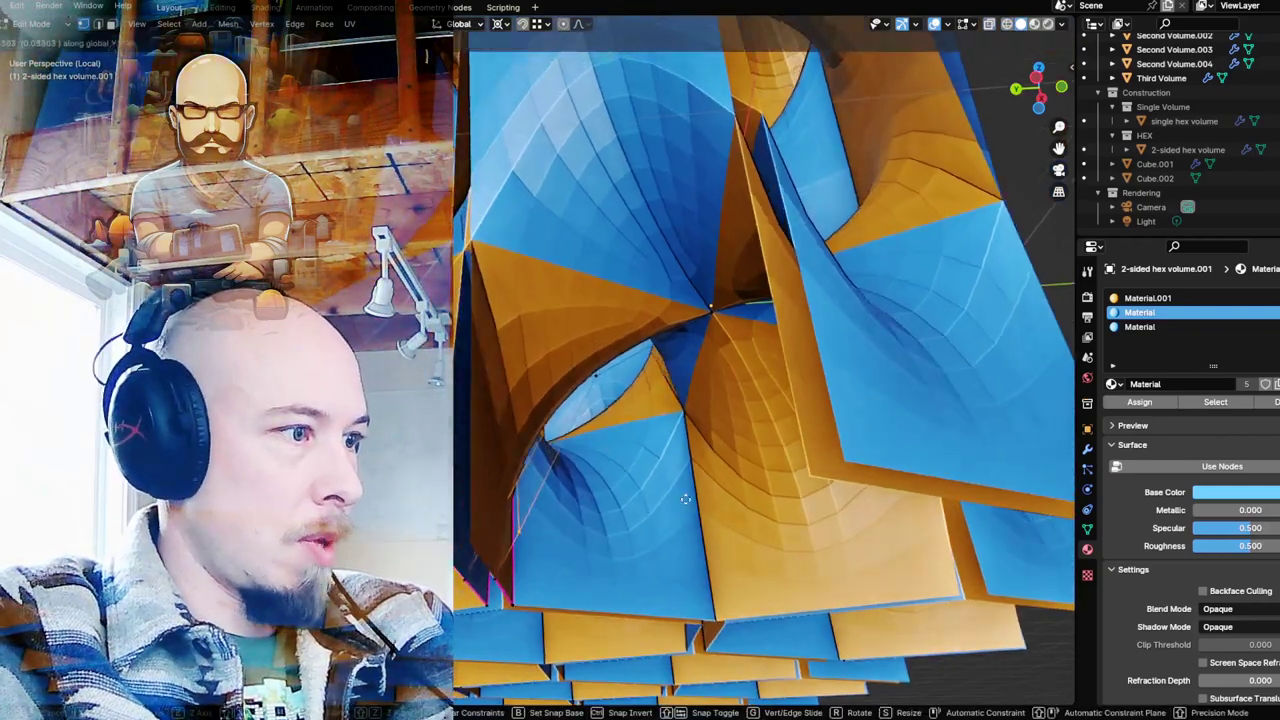
click(1008, 593)
Move the selected arch vertices about 0.33 with the global X axis locked.
key(shift+z)
drag(628, 397, 640, 405)
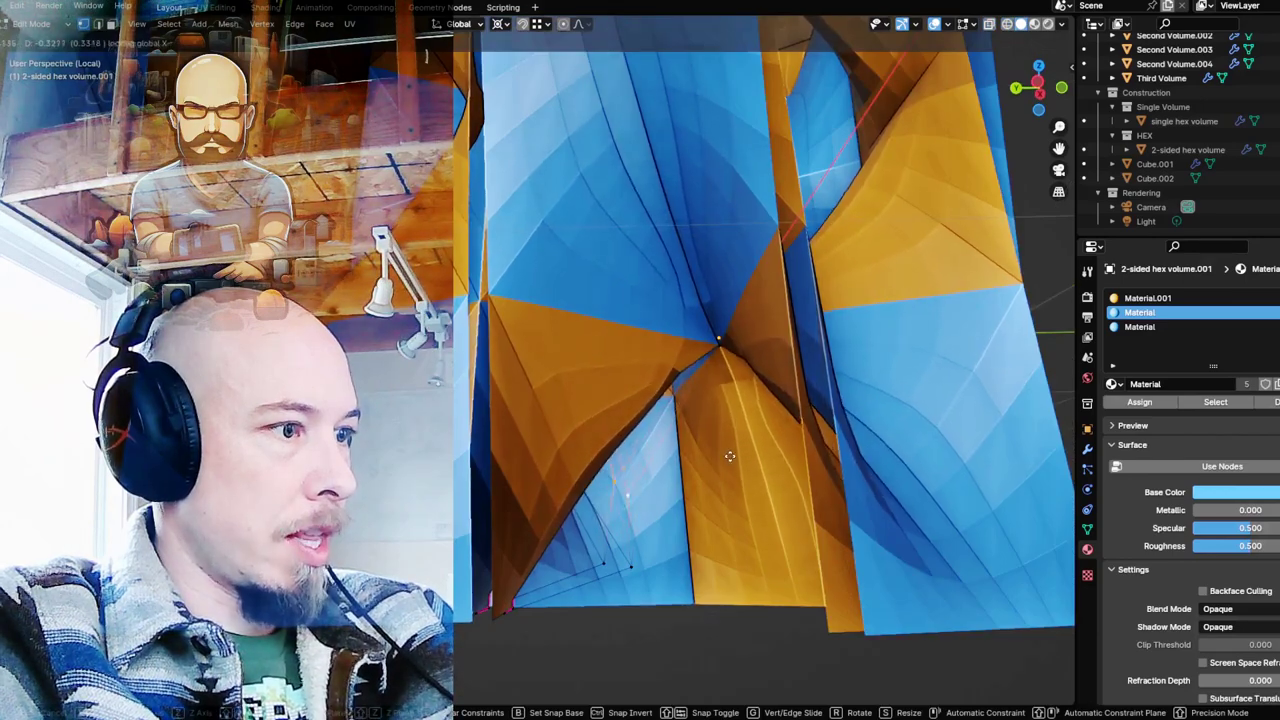
click(730, 452)
Leave Edit Mode and examine the reshaped blue and orange lattice from the side, above and below.
scroll(730, 452, down, 2)
drag(730, 452, 600, 509)
key(Tab)
scroll(681, 467, down, 2)
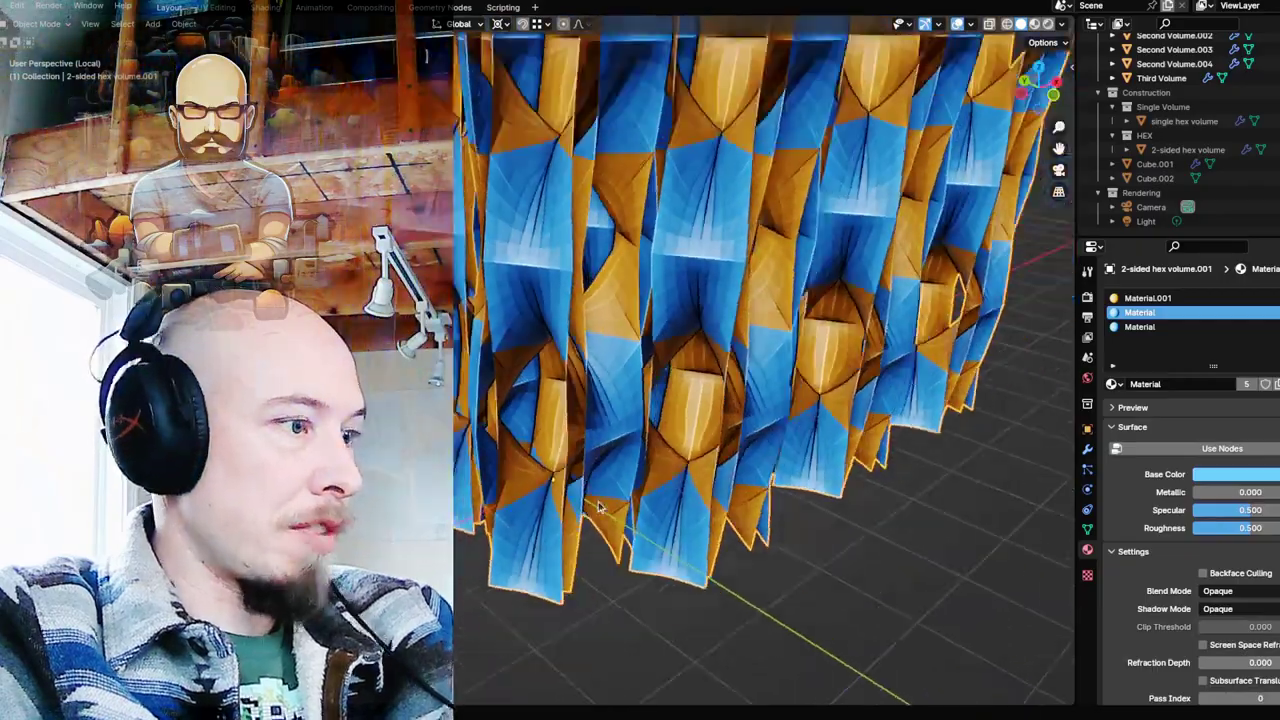
scroll(661, 476, down, 2)
drag(661, 476, 555, 514)
scroll(686, 454, up, 3)
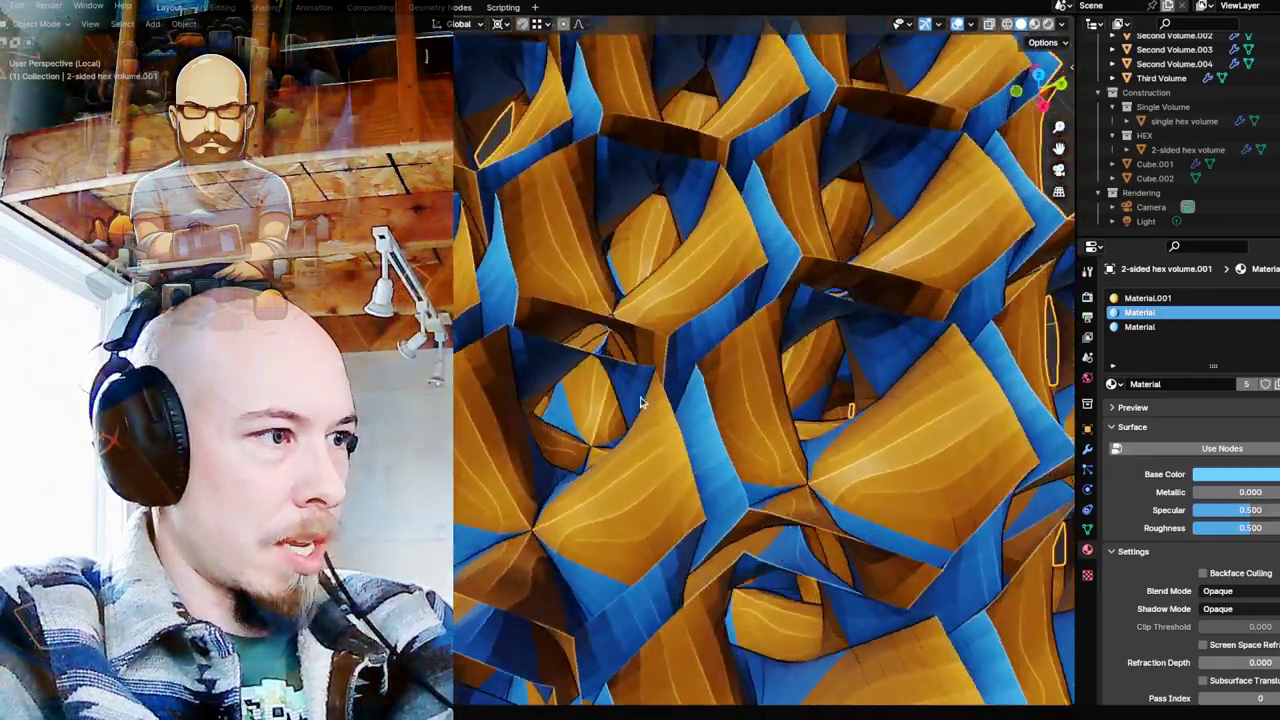
drag(628, 420, 771, 349)
scroll(588, 445, down, 3)
key(shift+z)
key(shift+z)
drag(663, 451, 544, 442)
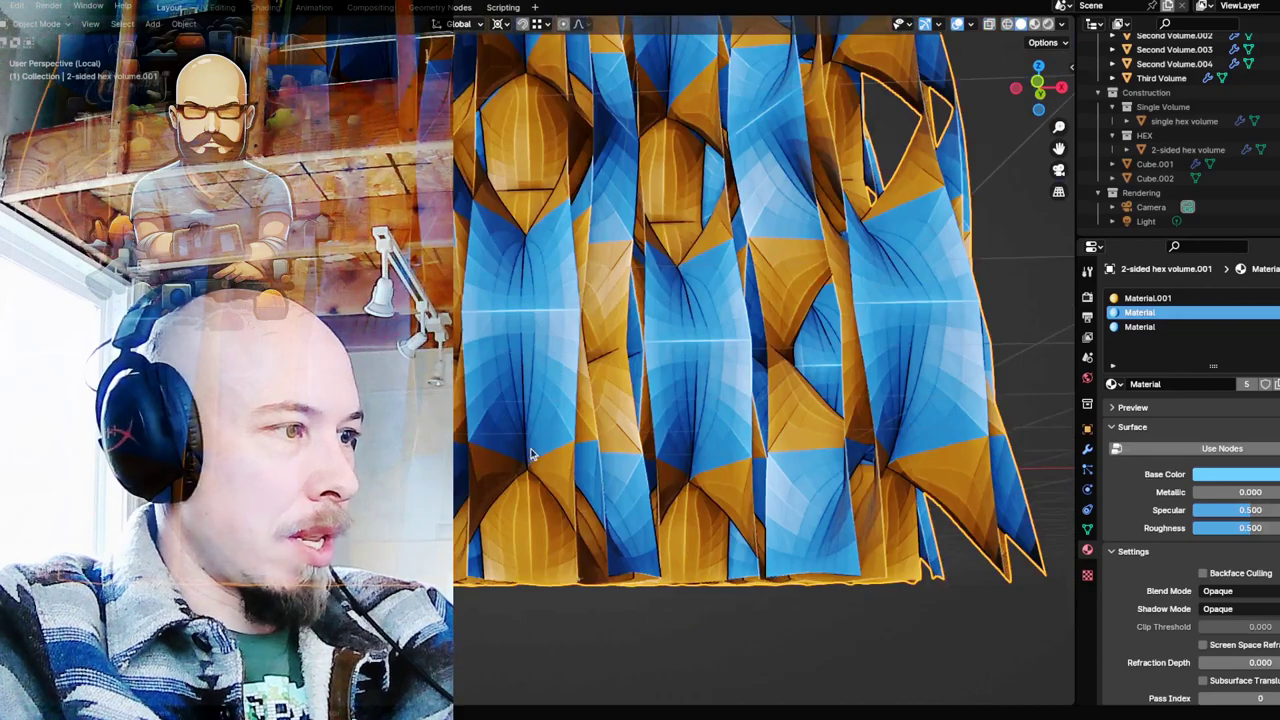
Reopen the hex volume in Edit Mode and inspect the lower corner of its base piece up close in wireframe.
key(Tab)
scroll(543, 444, up, 5)
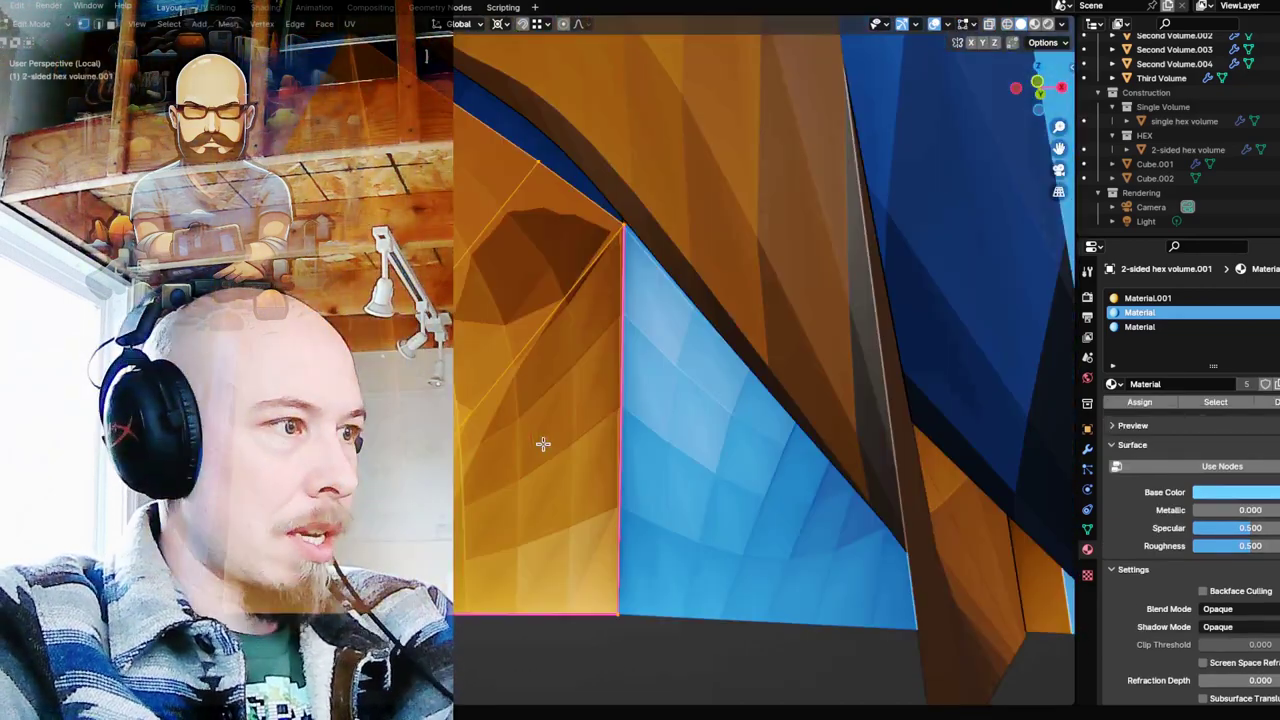
key(shift+z)
mouse_move(543, 444)
mouse_down()
mouse_move(713, 466)
mouse_move(547, 496)
mouse_move(609, 440)
mouse_move(657, 509)
mouse_move(726, 514)
mouse_move(620, 483)
mouse_move(709, 310)
mouse_move(699, 280)
mouse_move(641, 457)
mouse_move(623, 409)
mouse_up()
key(shift+z)
scroll(641, 457, down, 3)
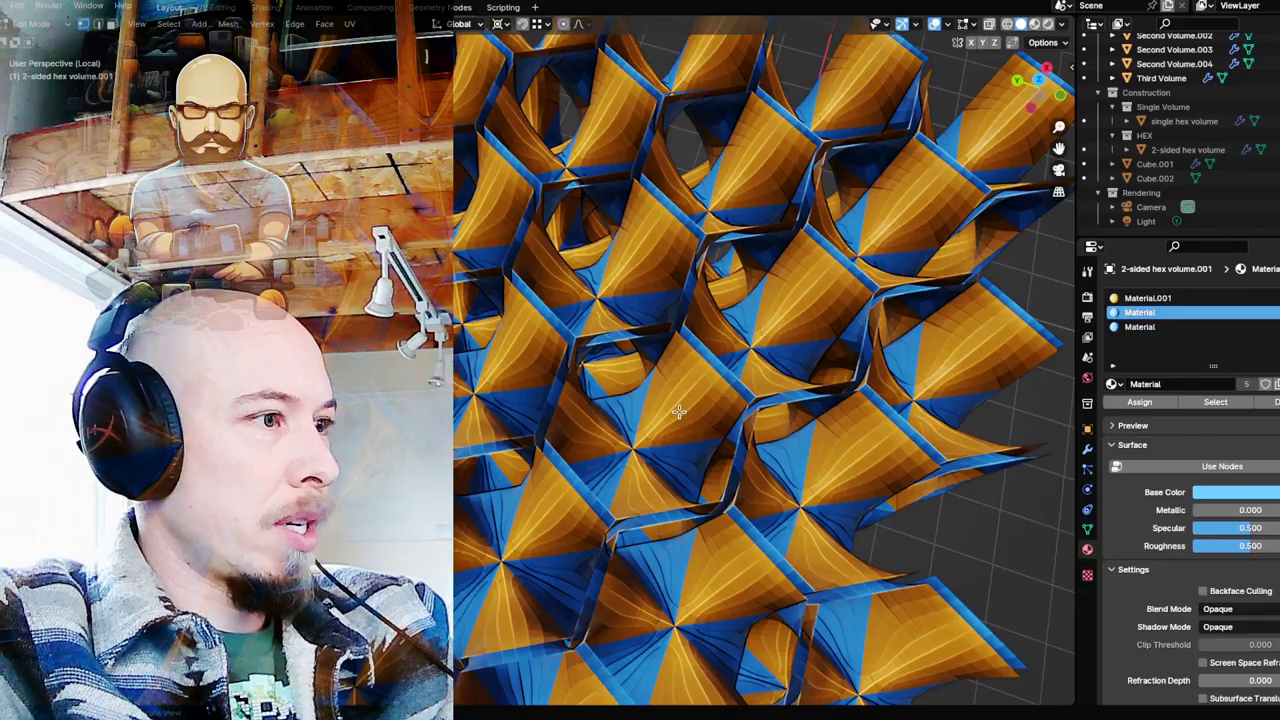
Compare the base piece's mesh edges with the curved lattice surface they generate, in wireframe and solid display.
mouse_move(679, 411)
mouse_down()
mouse_move(766, 337)
mouse_move(793, 341)
mouse_move(700, 371)
mouse_move(596, 347)
mouse_move(628, 352)
mouse_move(568, 515)
mouse_move(651, 343)
mouse_up()
key(shift+z)
scroll(475, 437, up, 5)
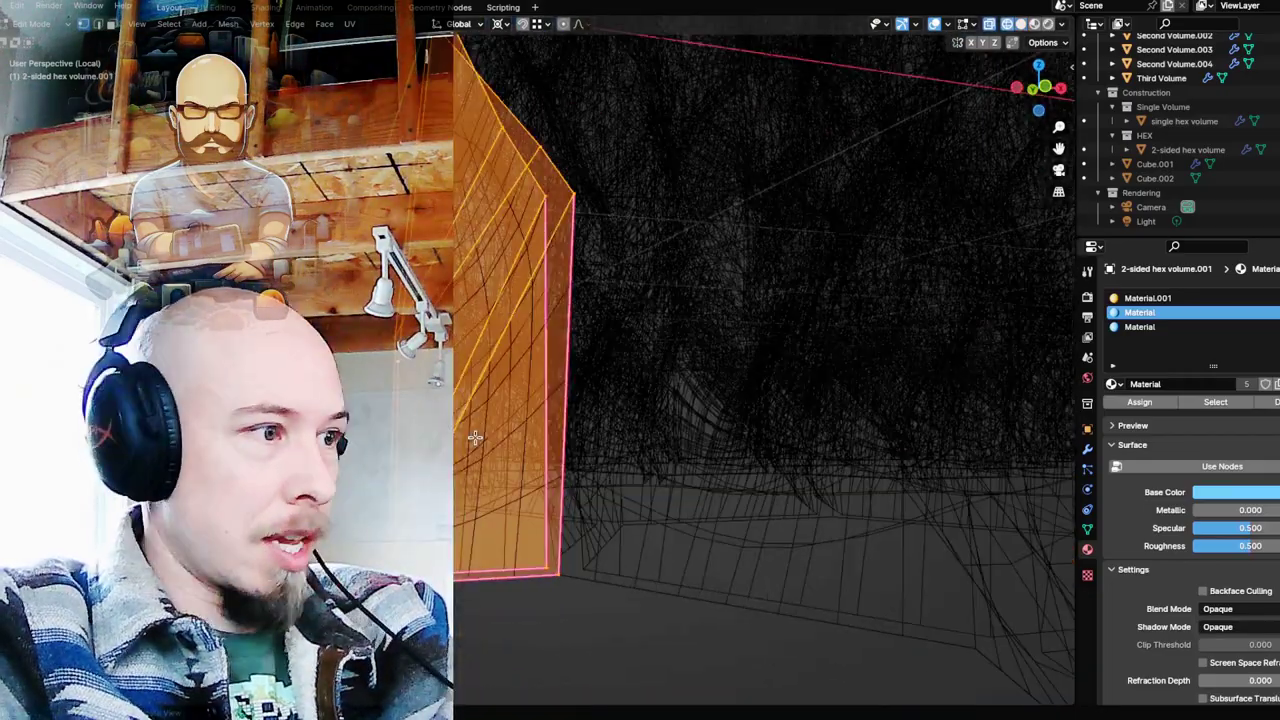
mouse_move(509, 369)
mouse_down()
mouse_move(646, 394)
mouse_move(637, 403)
mouse_up()
key(shift+z)
scroll(637, 403, down, 8)
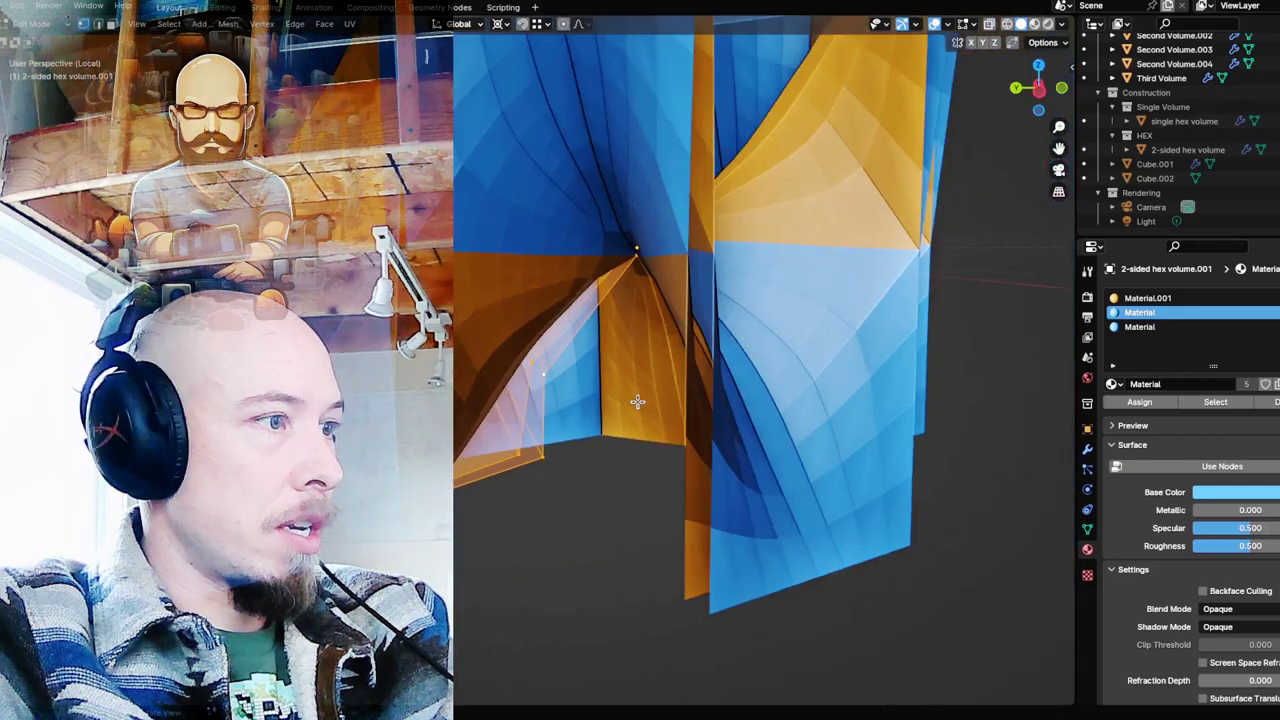
drag(576, 291, 620, 371)
key(shift+z)
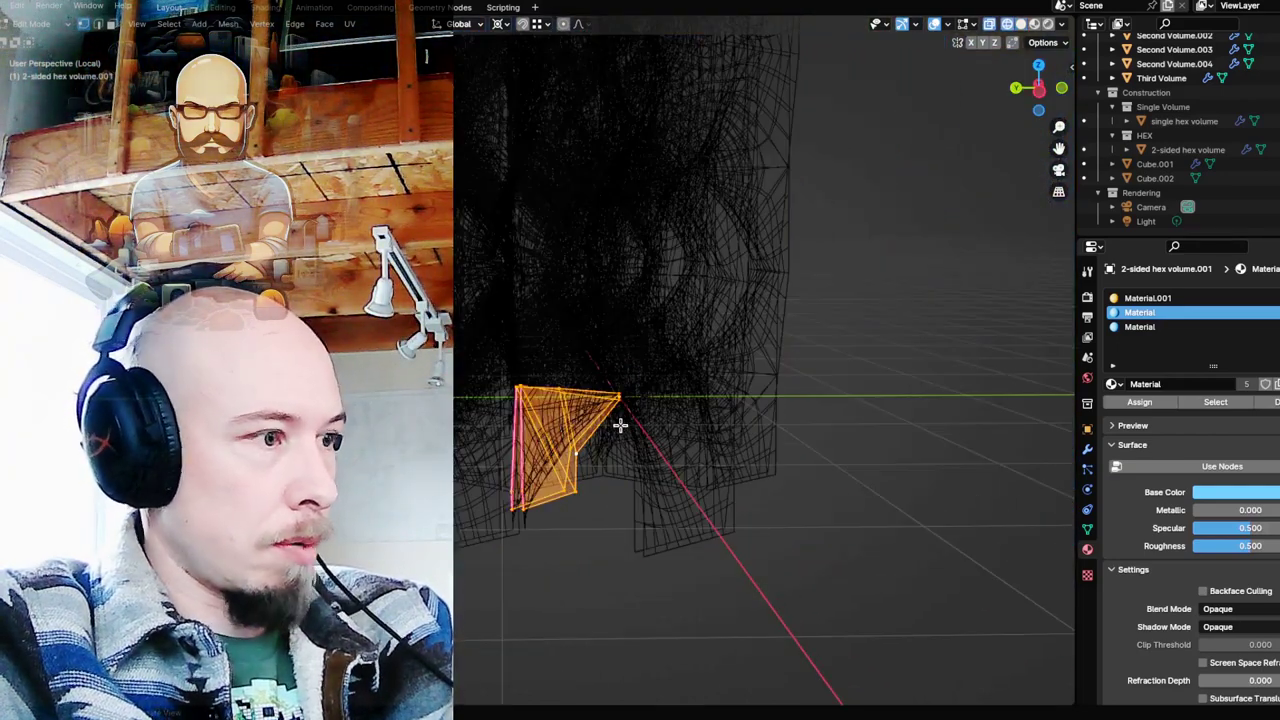
Return from wireframe to solid display, exit Edit Mode and local view, and select the purple Third Volume.
key(shift+z)
key(Tab)
key(/)
click(628, 372)
scroll(510, 305, down, 6)
drag(491, 313, 514, 274)
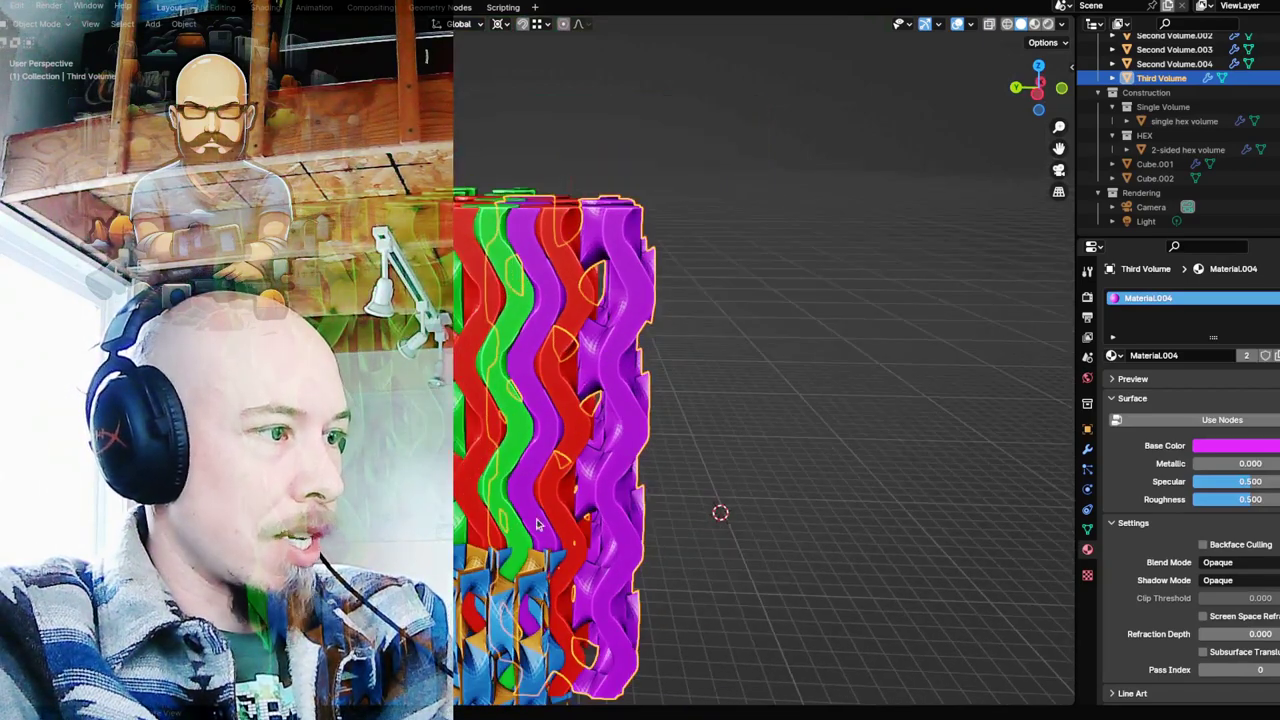
Examine how the green, red and purple volumes interlock above the blue and orange lattice, from the side and from above.
mouse_move(550, 385)
mouse_down()
mouse_move(623, 443)
mouse_move(620, 528)
mouse_move(584, 488)
mouse_move(578, 290)
mouse_move(510, 340)
mouse_move(622, 450)
mouse_move(611, 425)
mouse_up()
scroll(623, 443, down, 4)
scroll(594, 426, down, 3)
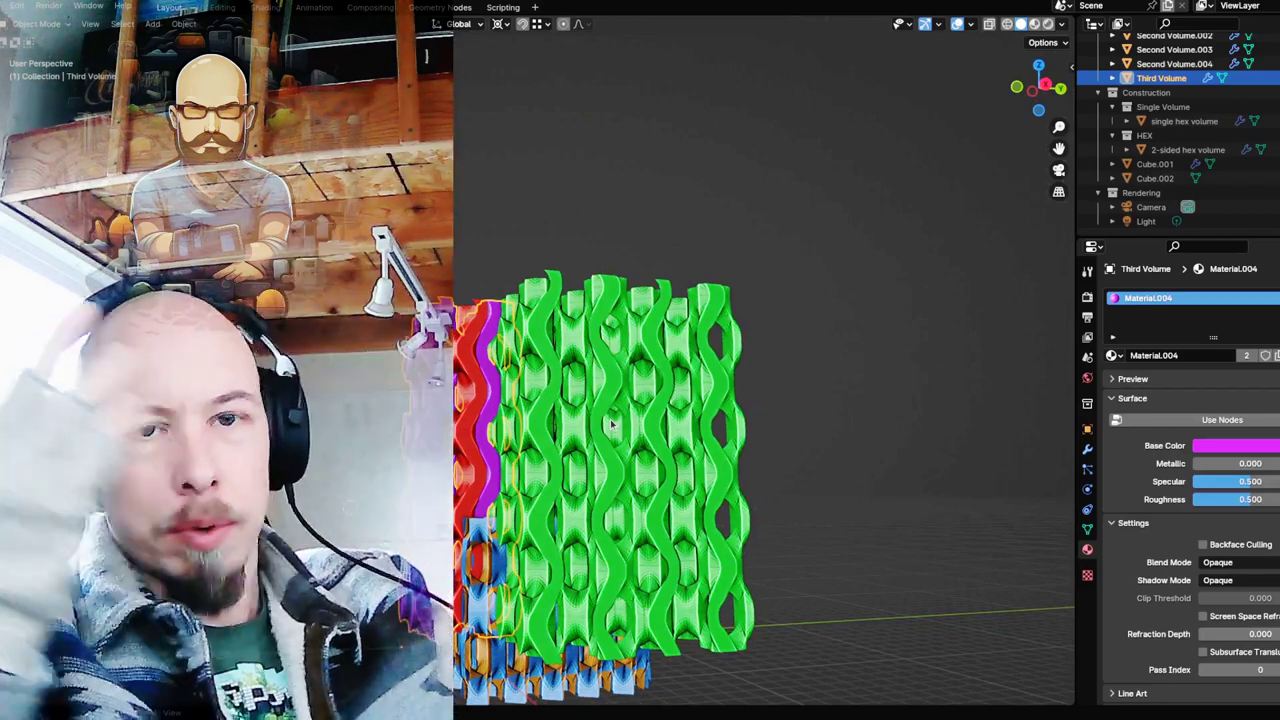
drag(612, 424, 615, 357)
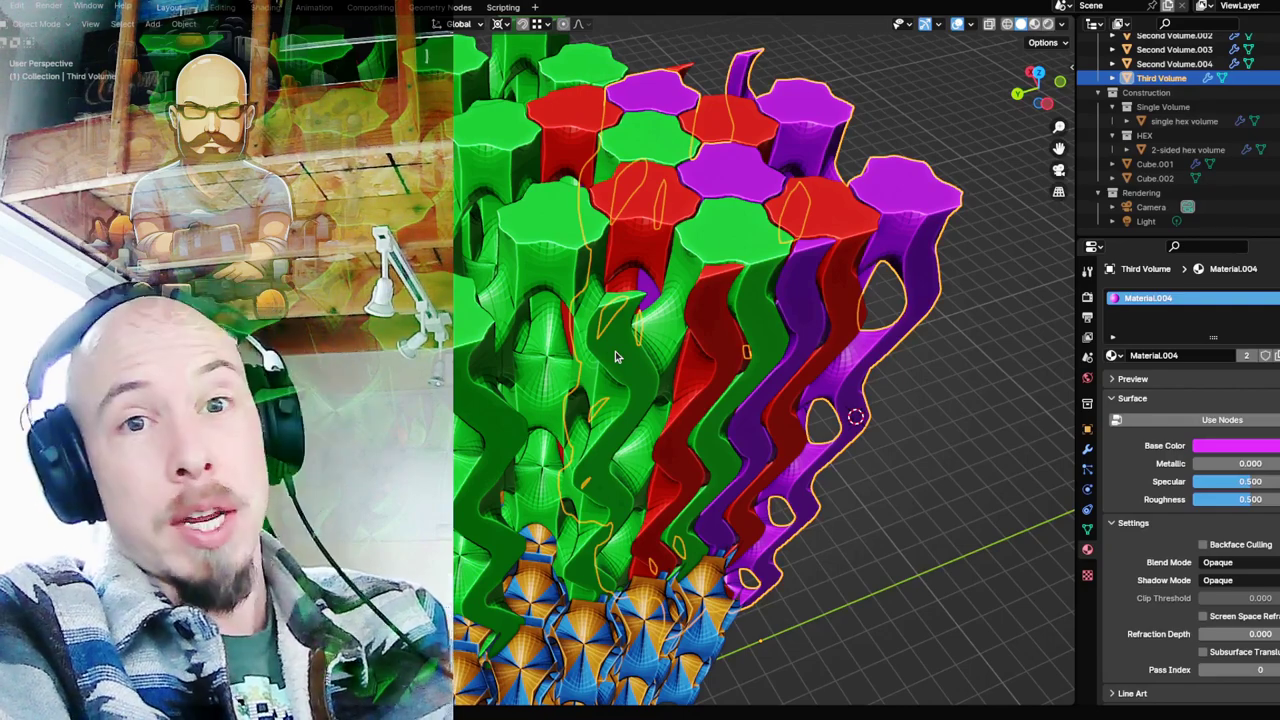
scroll(615, 356, down, 2)
mouse_move(615, 356)
mouse_down()
mouse_move(632, 310)
mouse_move(655, 375)
mouse_move(675, 354)
mouse_move(770, 390)
mouse_move(817, 369)
mouse_move(712, 351)
mouse_move(638, 371)
mouse_up()
scroll(638, 371, up, 2)
scroll(637, 371, down, 6)
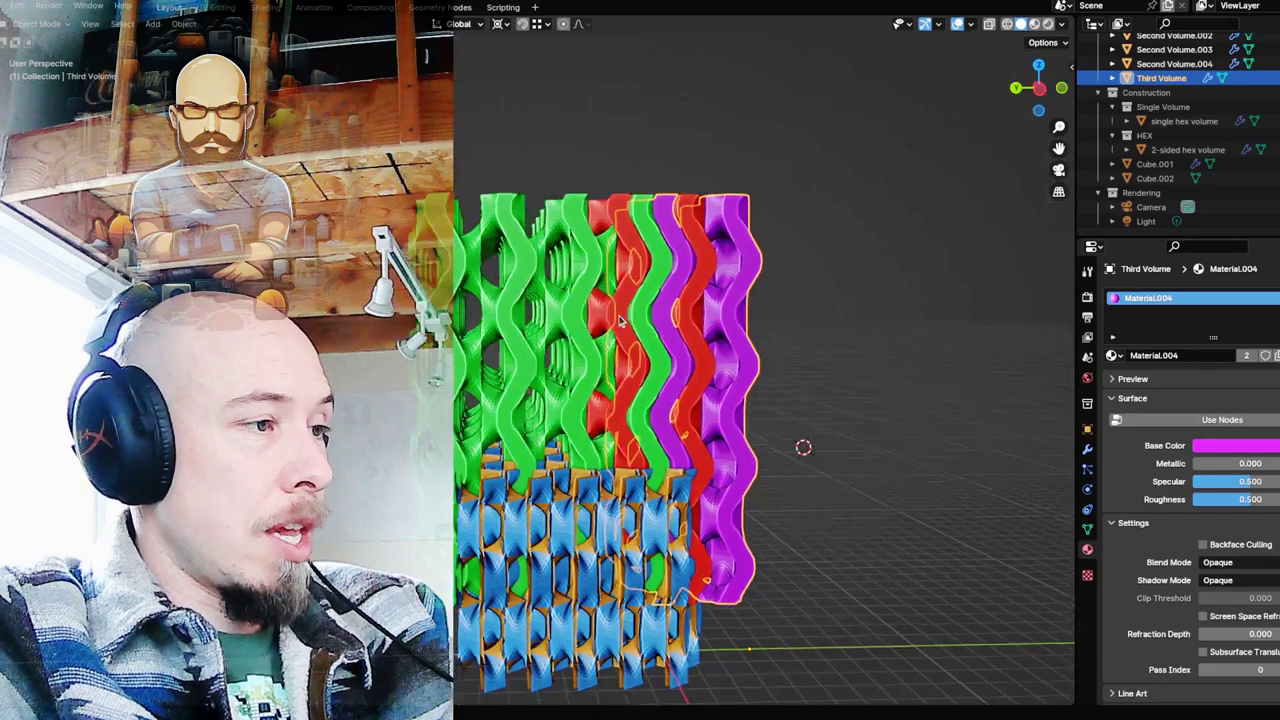
drag(634, 317, 634, 537)
Select the blue and orange two-sided hex lattice, frame it in the view and inspect its side and lower edge.
click(603, 567)
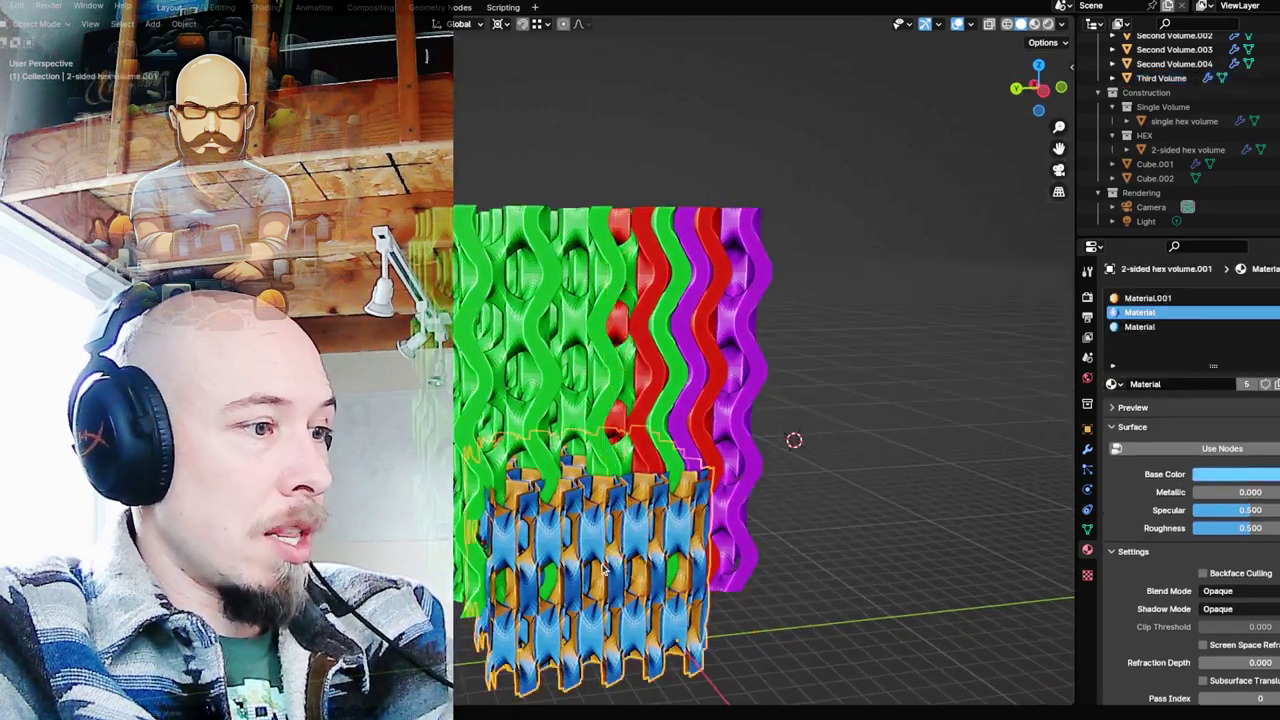
key(KP_Decimal)
scroll(660, 391, down, 1)
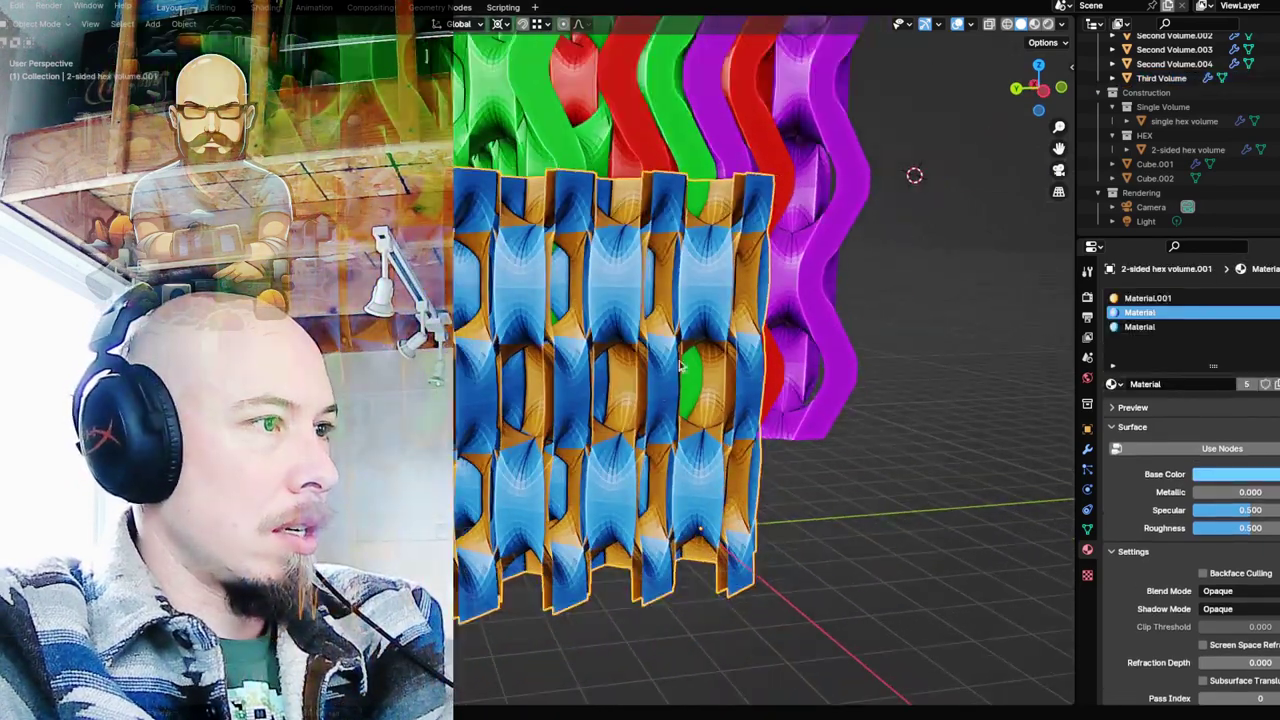
drag(700, 338, 737, 294)
drag(541, 368, 678, 350)
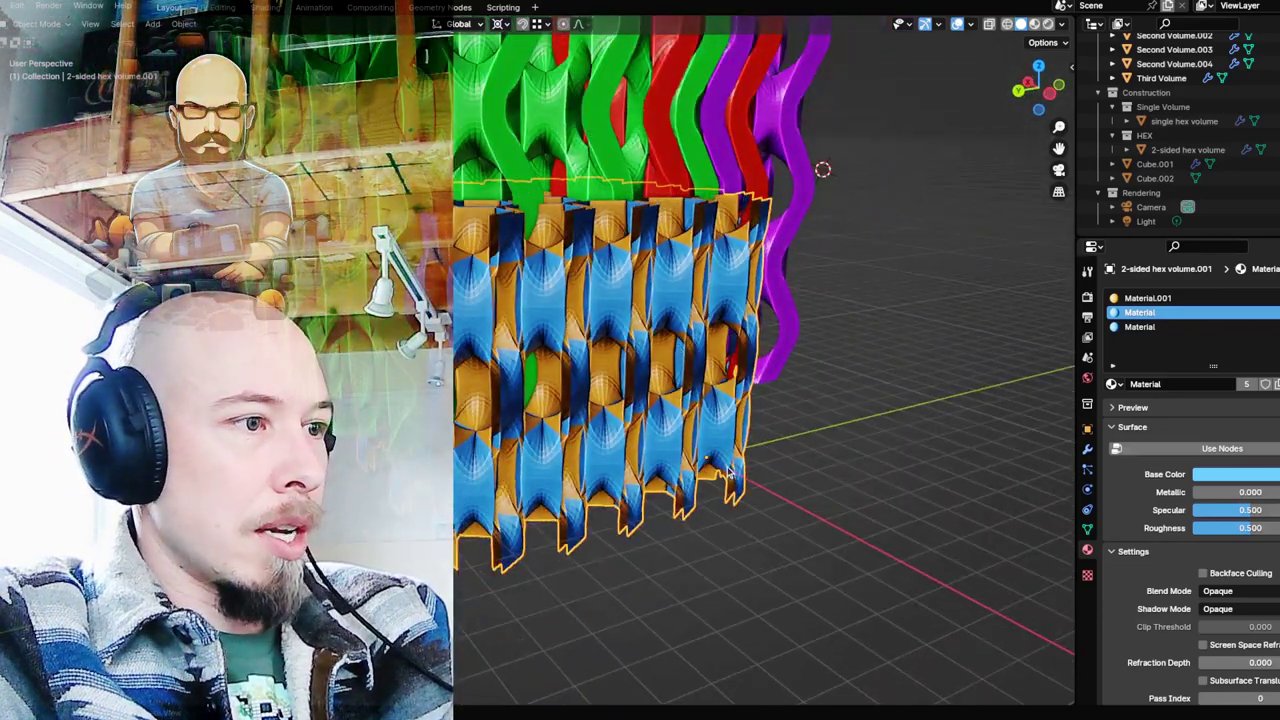